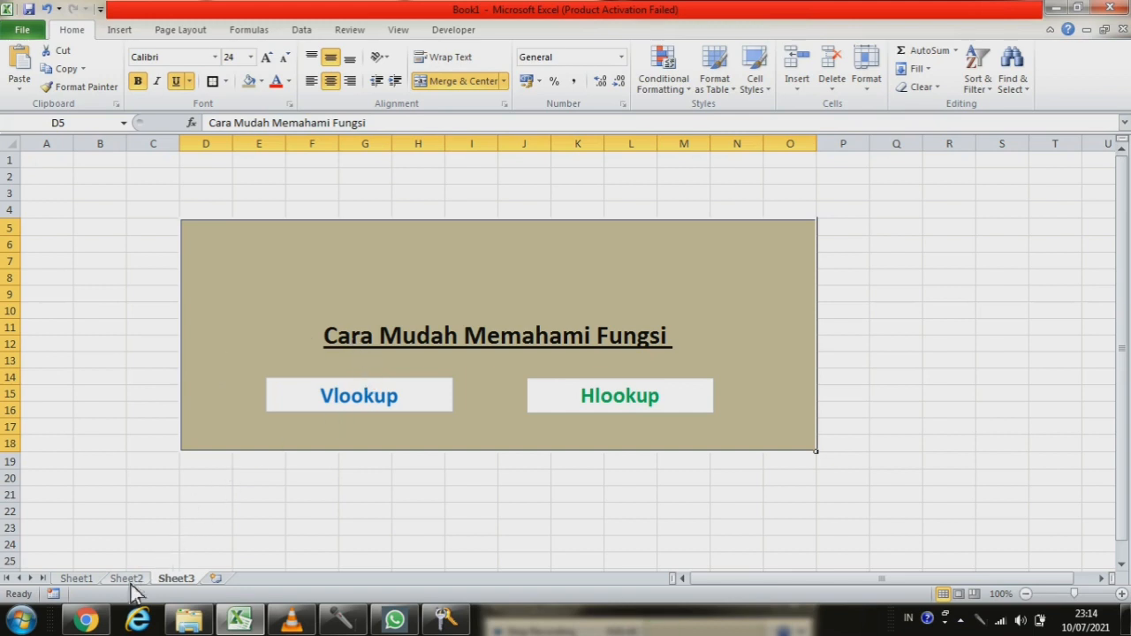
- Review the sales transaction table on Sheet1 and the customer and price tables on Sheet2, ending on Sheet1
{"action": "left_click", "coordinate": [76, 578]}
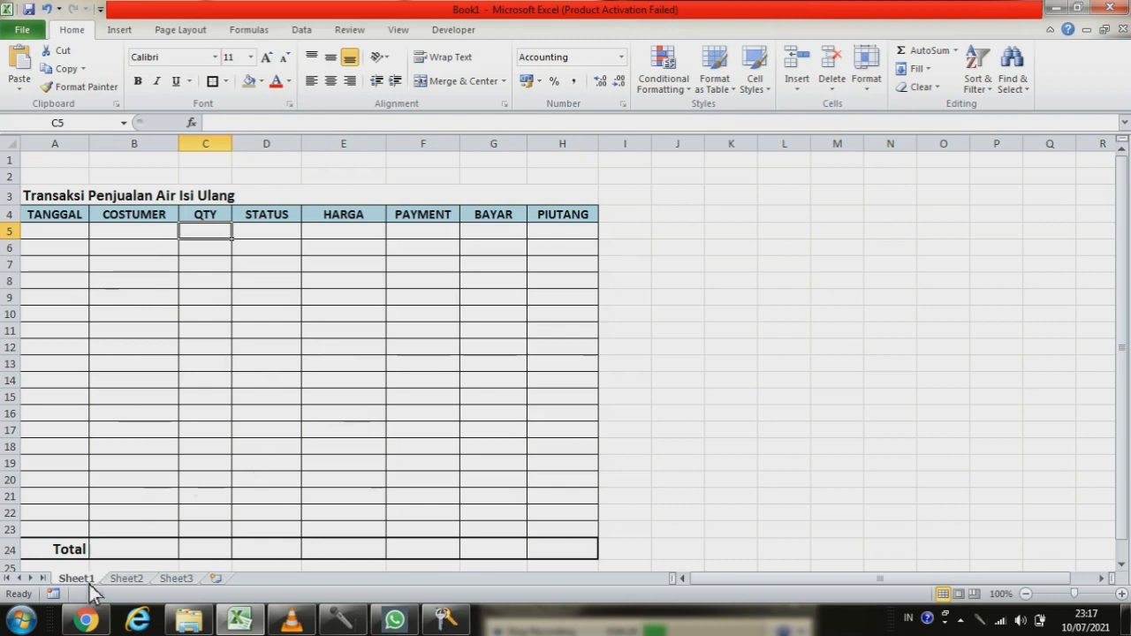
{"action": "left_click", "coordinate": [127, 581]}
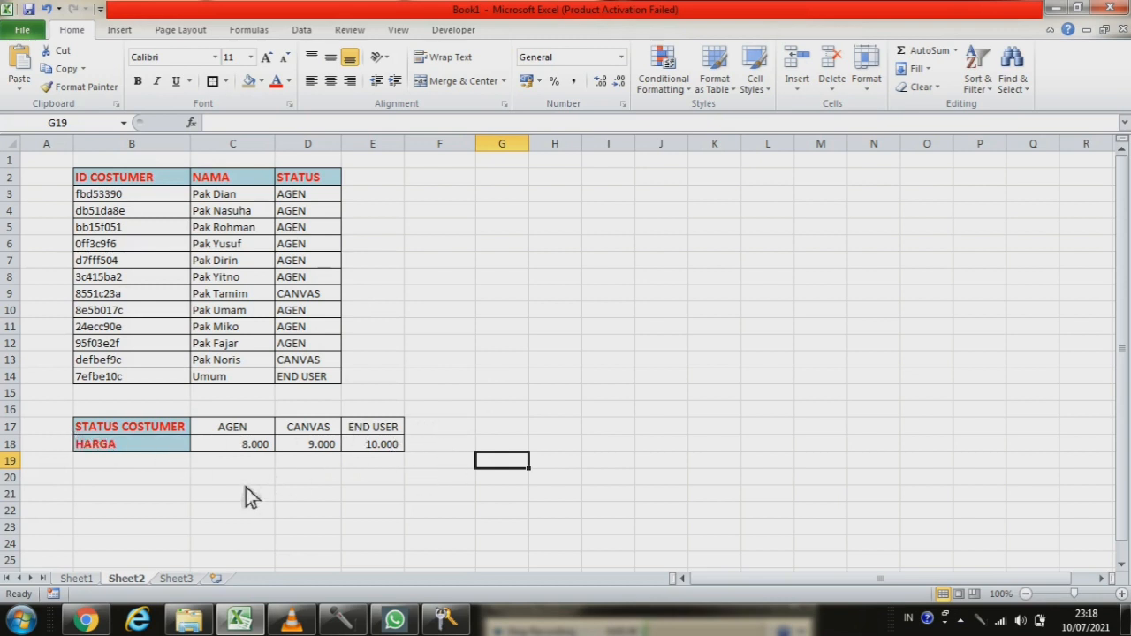
{"action": "left_click", "coordinate": [87, 582]}
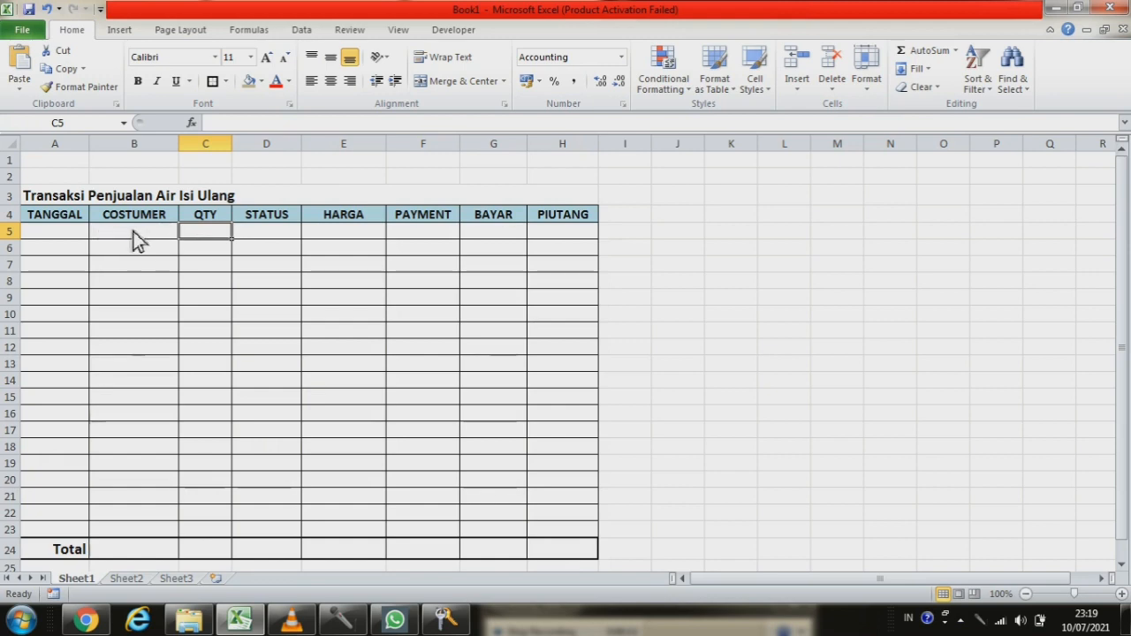
- Set up data validation on COSTUMER cells B5:B23 that allows a List
{"action": "left_click_drag", "start_coordinate": [133, 230], "coordinate": [120, 537]}
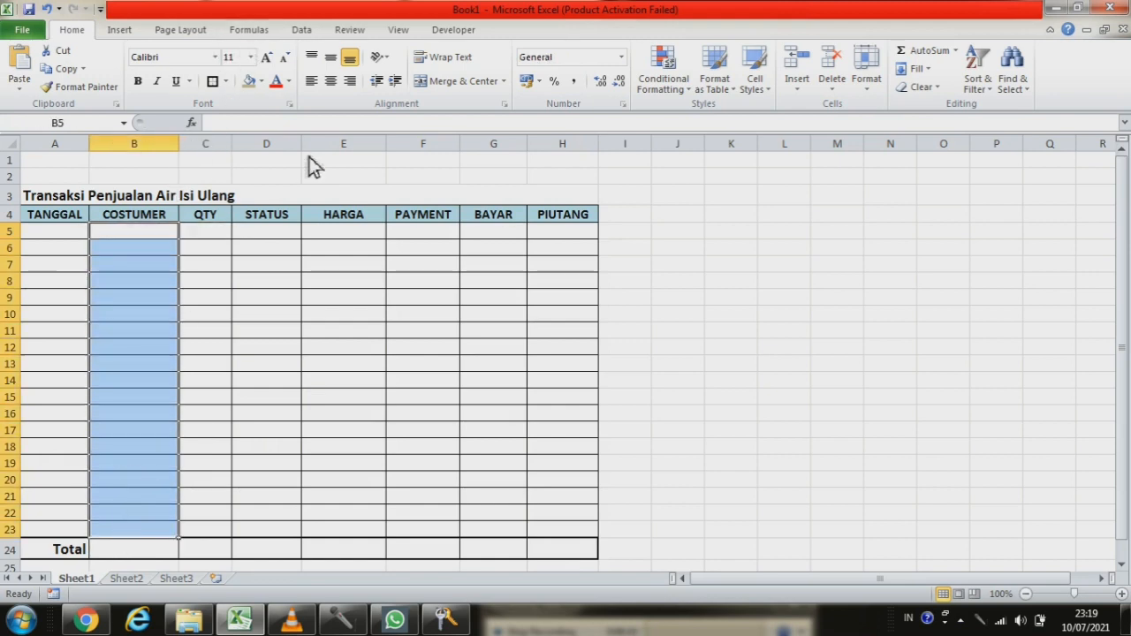
{"action": "left_click", "coordinate": [304, 36]}
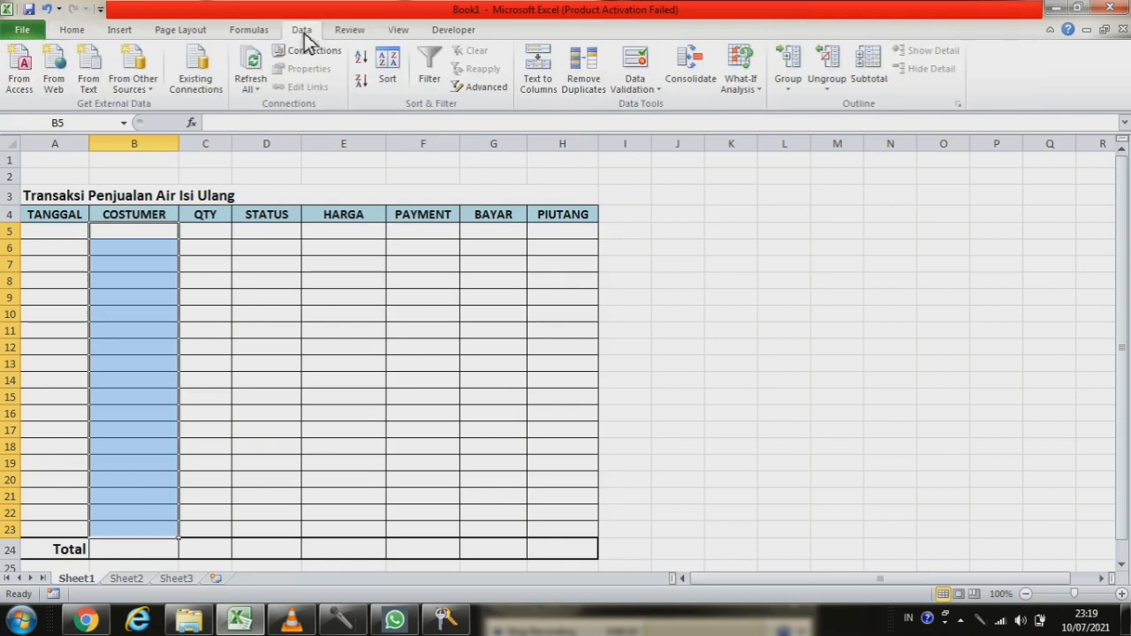
{"action": "left_click", "coordinate": [652, 89]}
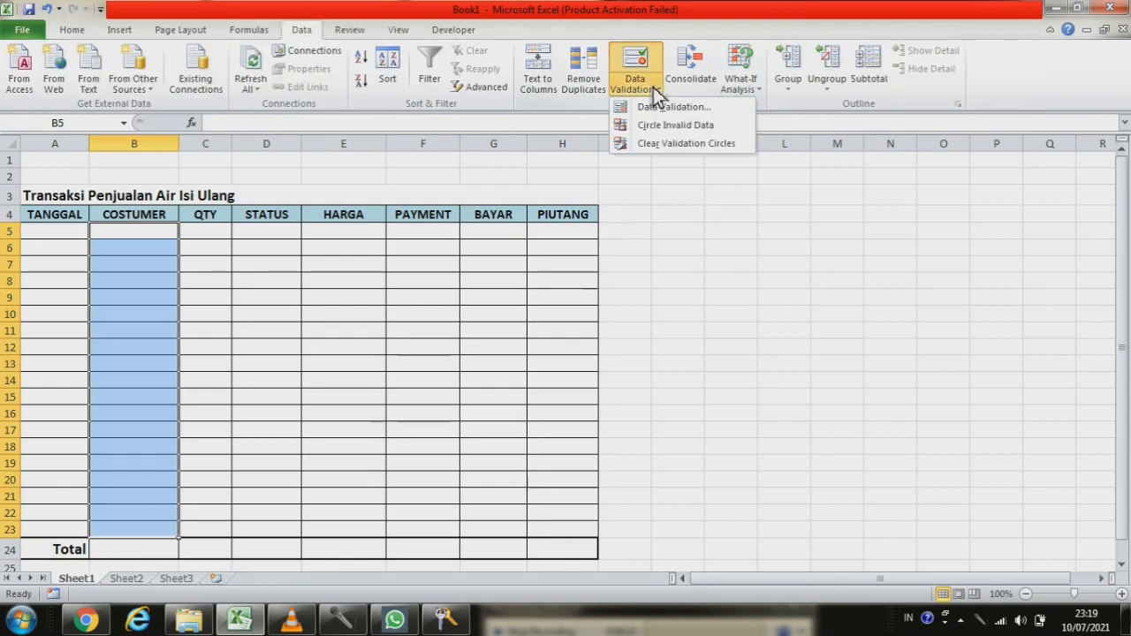
{"action": "left_click", "coordinate": [666, 104]}
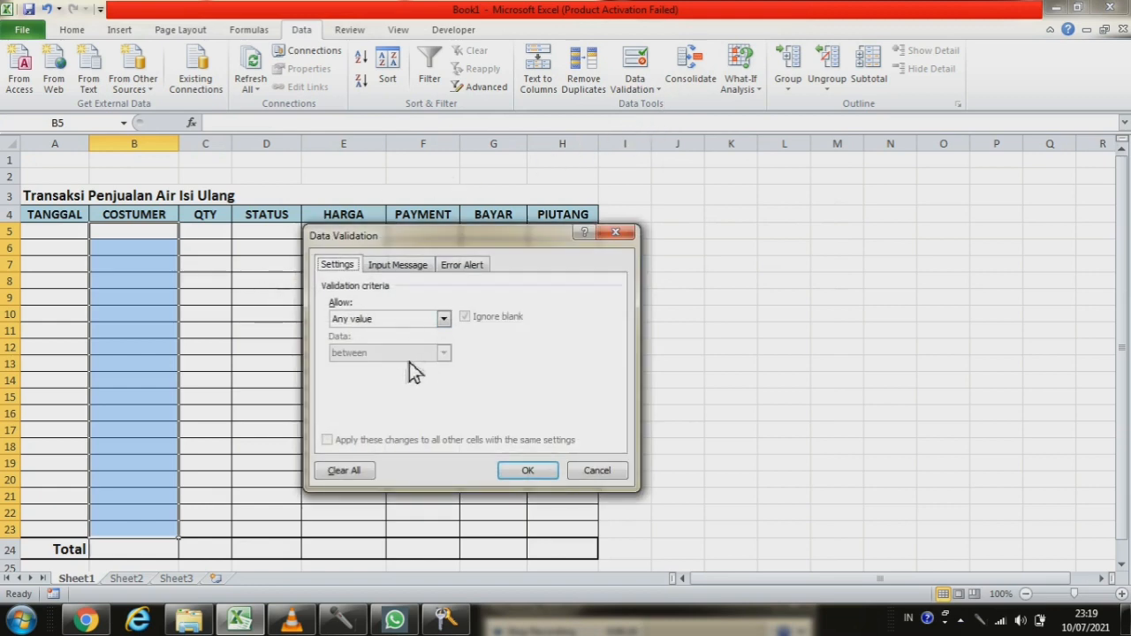
{"action": "left_click", "coordinate": [447, 320]}
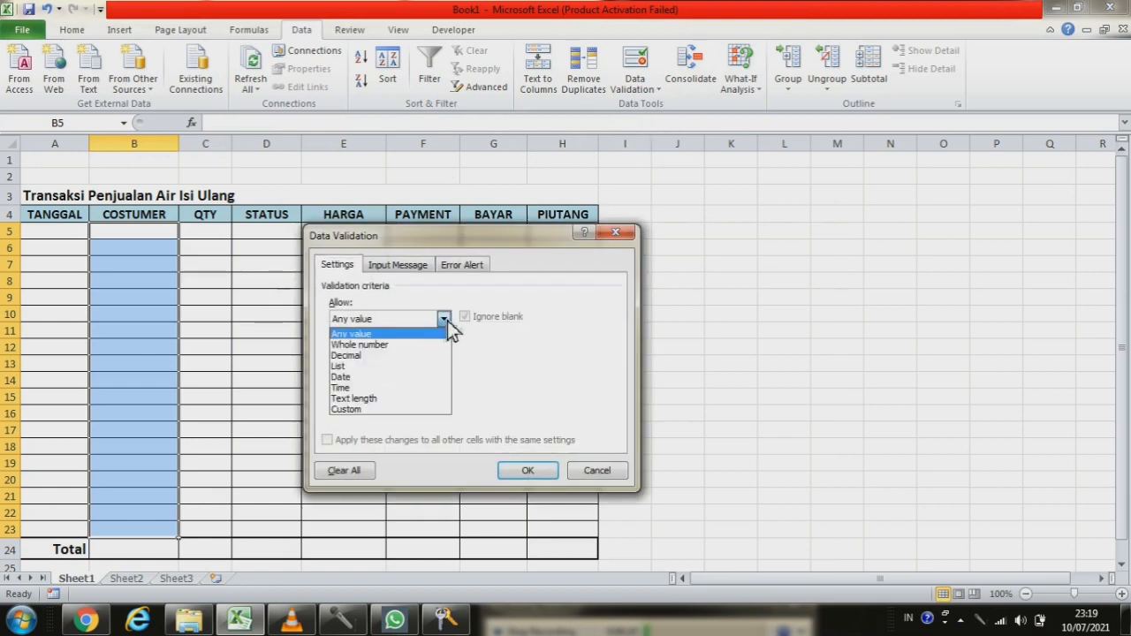
{"action": "left_click", "coordinate": [371, 369]}
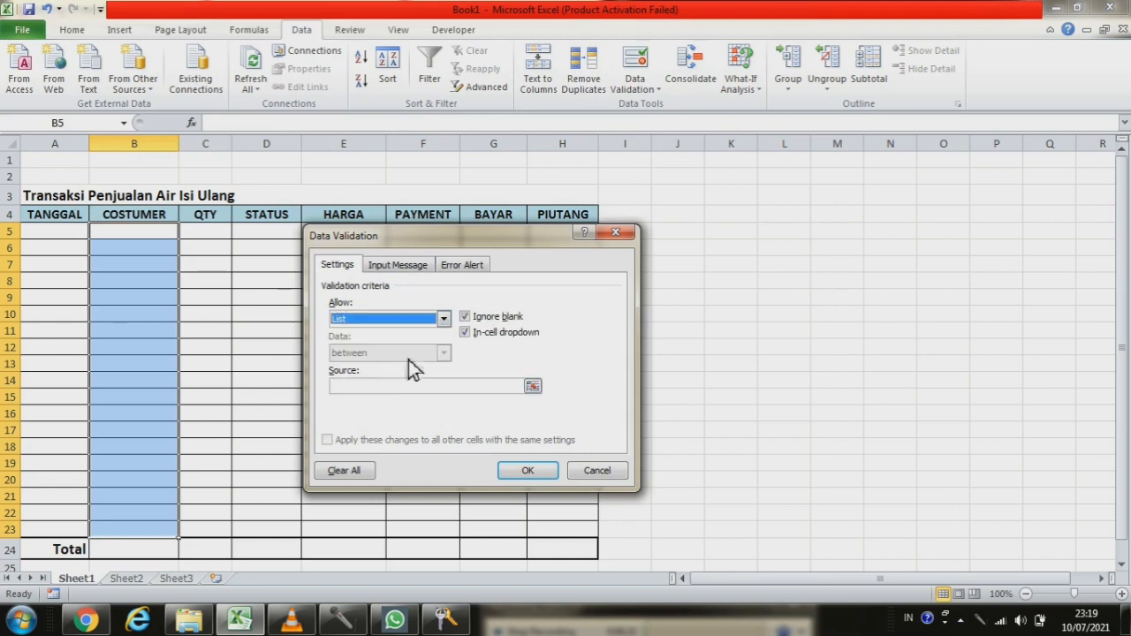
- Use the customer names in Sheet2 cells C3:C14 as the validation list source and apply the rule
{"action": "left_click", "coordinate": [533, 388]}
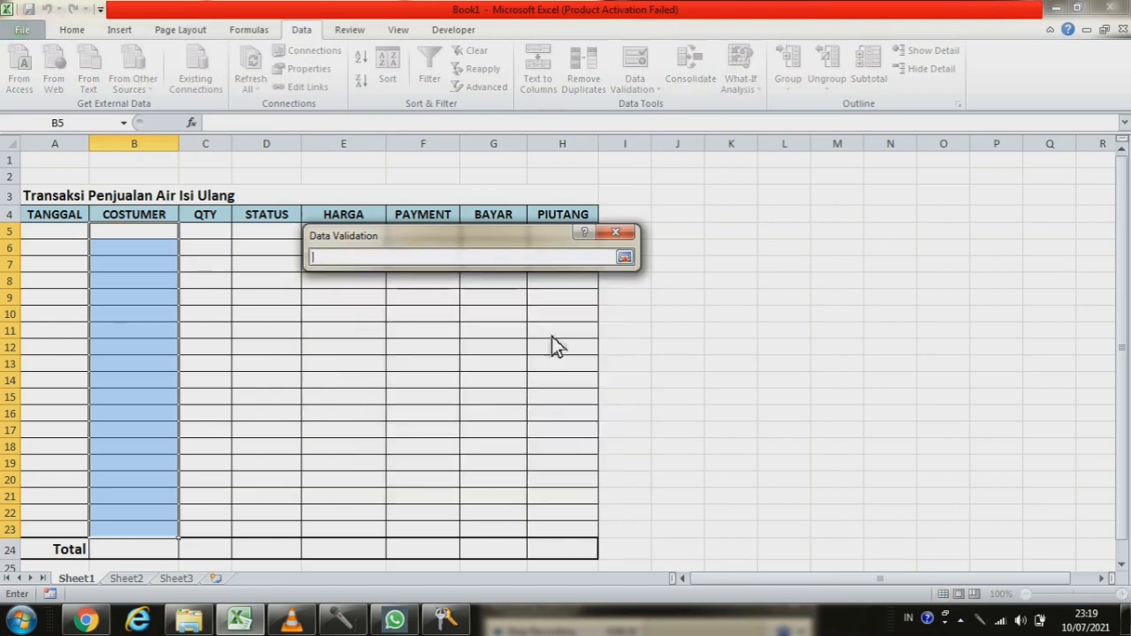
{"action": "left_click", "coordinate": [626, 258]}
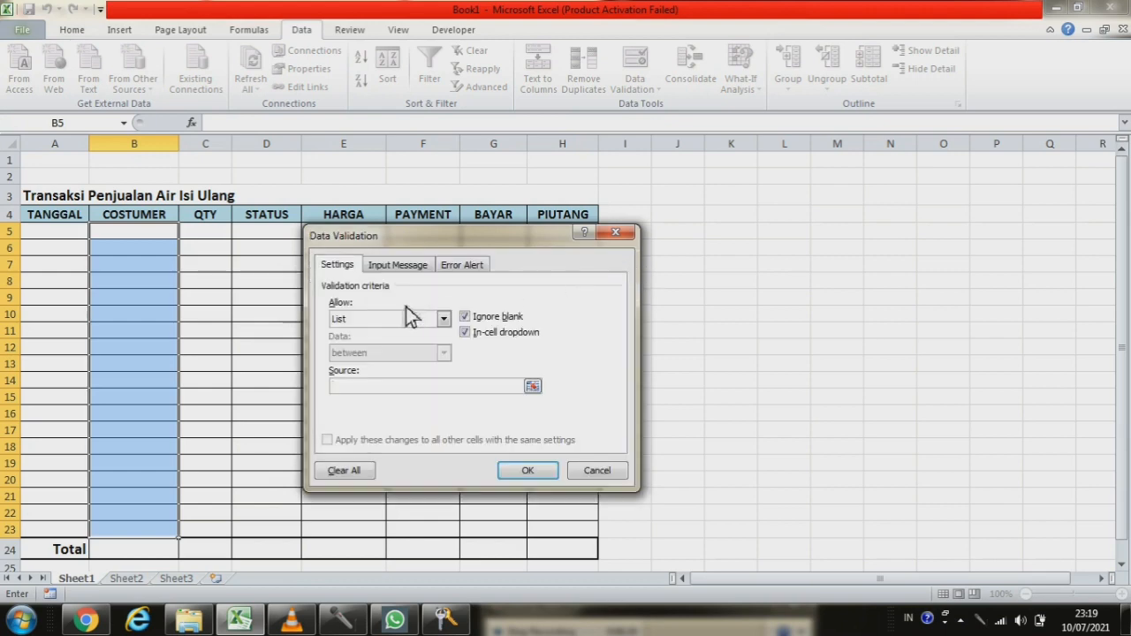
{"action": "left_click", "coordinate": [533, 388]}
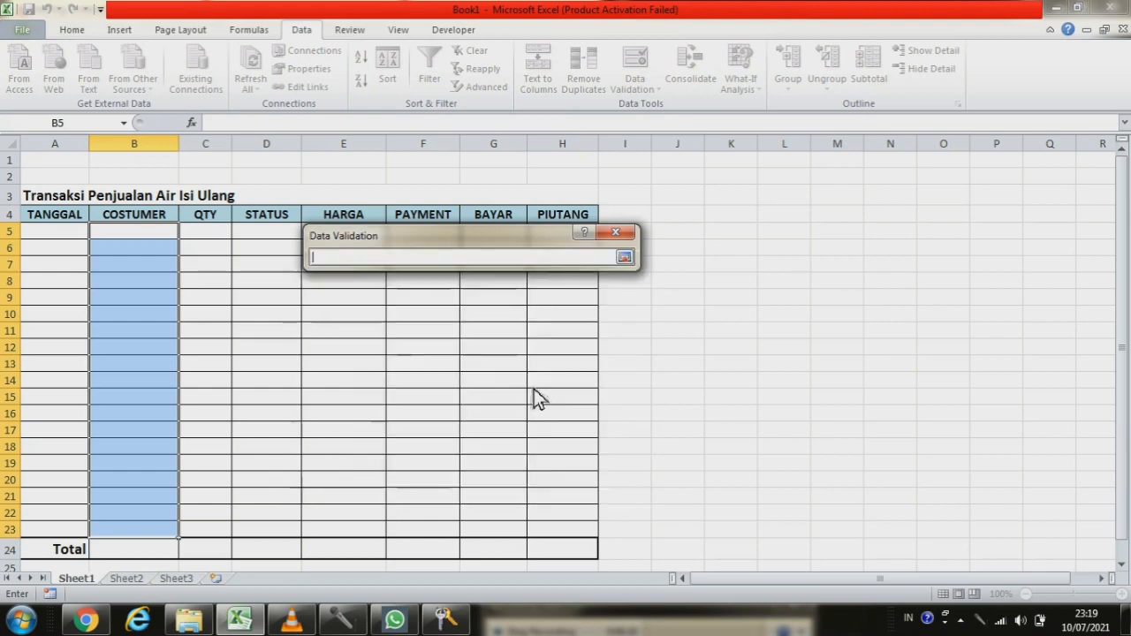
{"action": "left_click", "coordinate": [126, 580]}
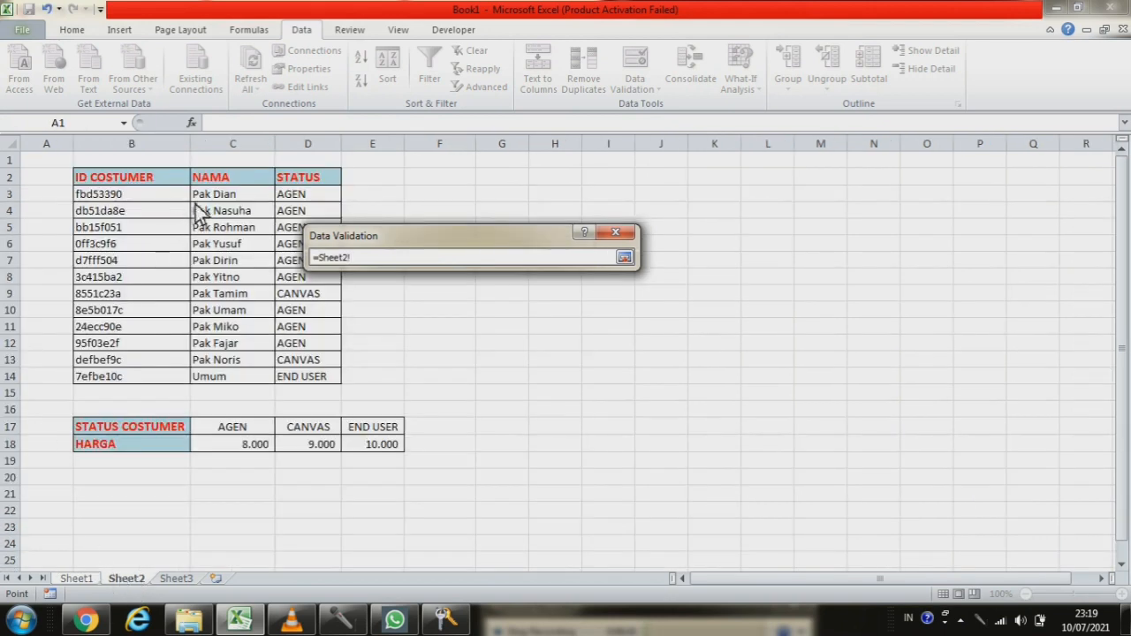
{"action": "left_click", "coordinate": [224, 198]}
{"action": "left_click_drag", "start_coordinate": [228, 203], "coordinate": [228, 389]}
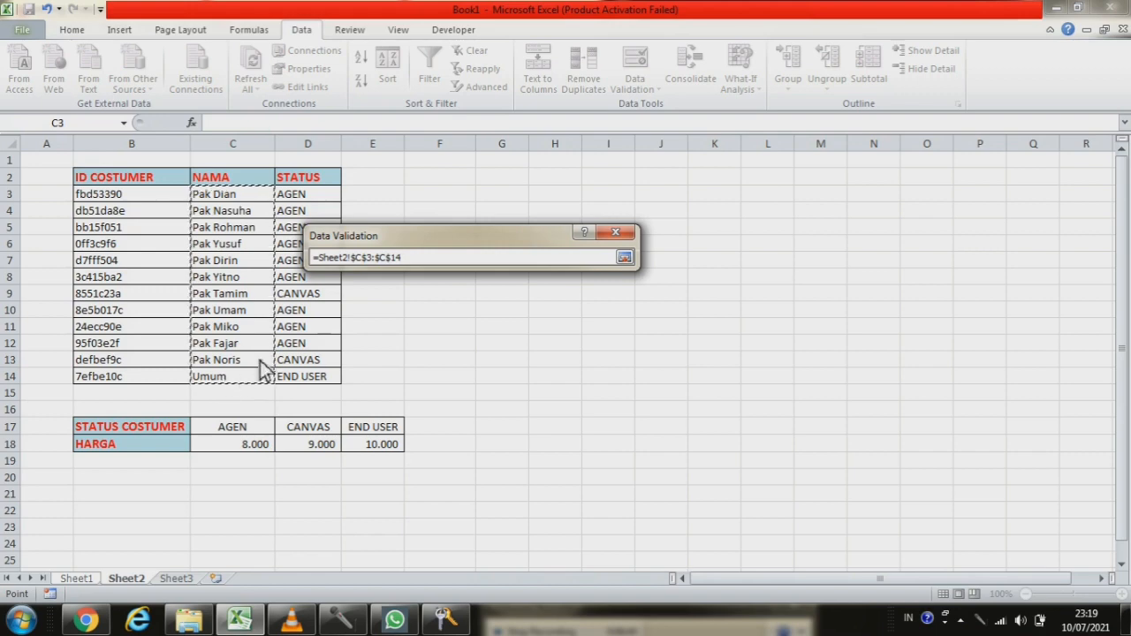
{"action": "left_click", "coordinate": [624, 257]}
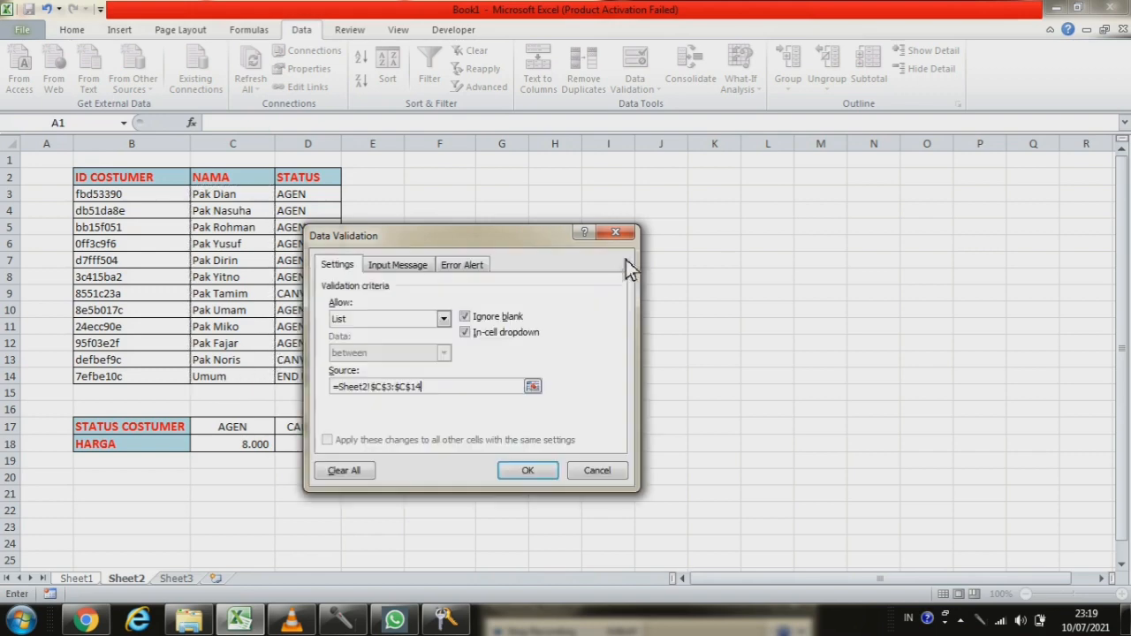
{"action": "left_click", "coordinate": [530, 472]}
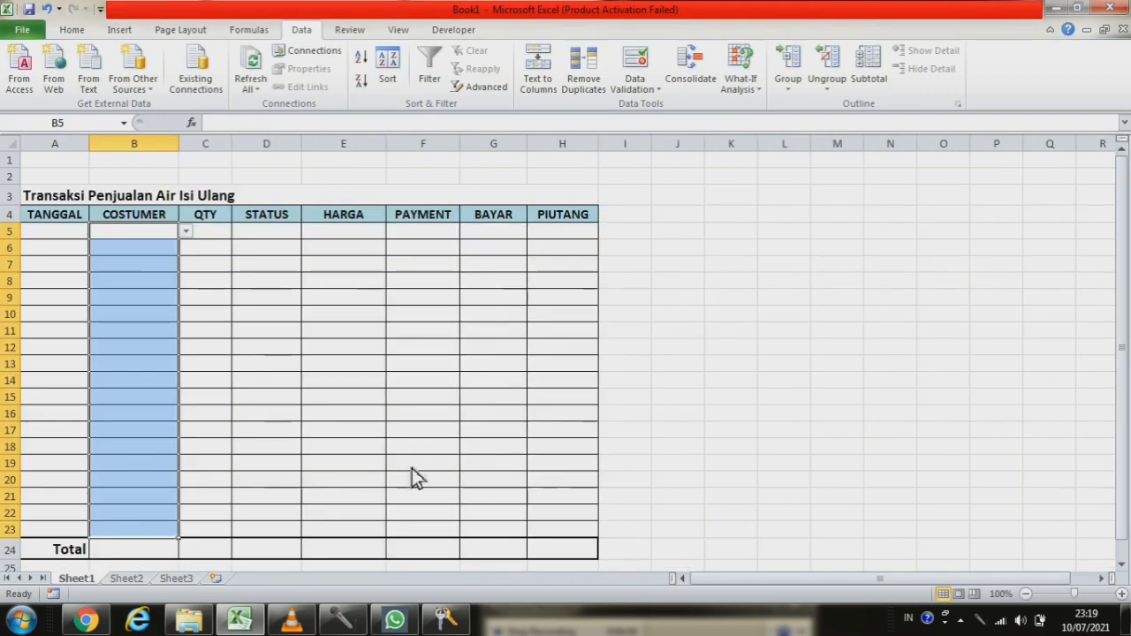
- Check the dropdown choices in COSTUMER cell B5 against the NAMA column on Sheet2
{"action": "left_click", "coordinate": [651, 253]}
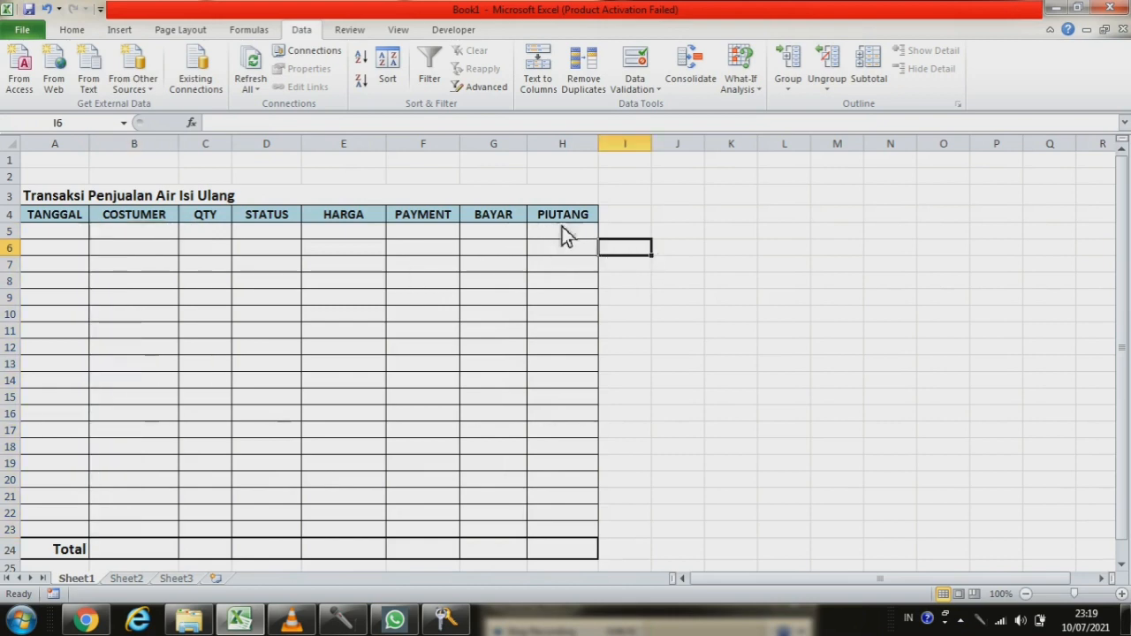
{"action": "left_click", "coordinate": [150, 233]}
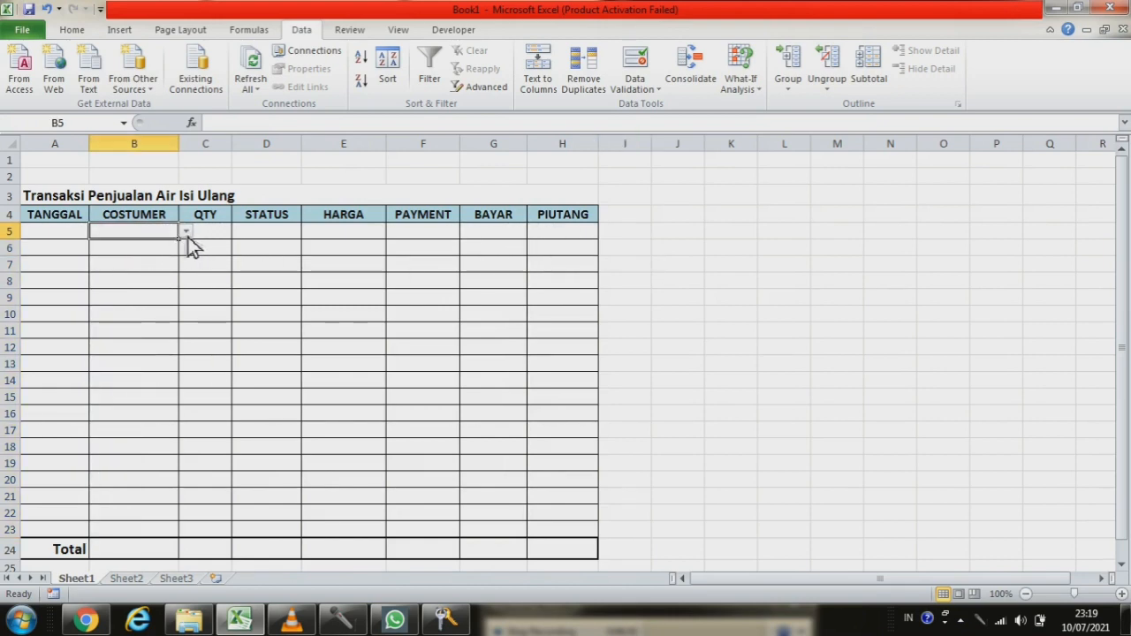
{"action": "left_click", "coordinate": [186, 231]}
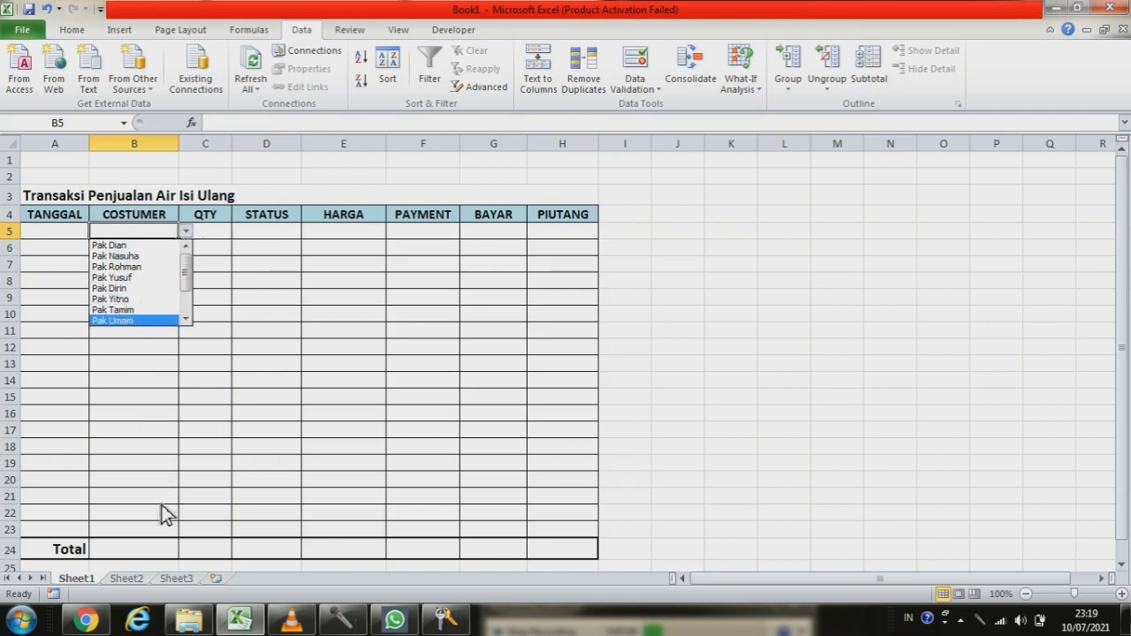
{"action": "left_click", "coordinate": [133, 580]}
{"action": "left_click", "coordinate": [128, 579]}
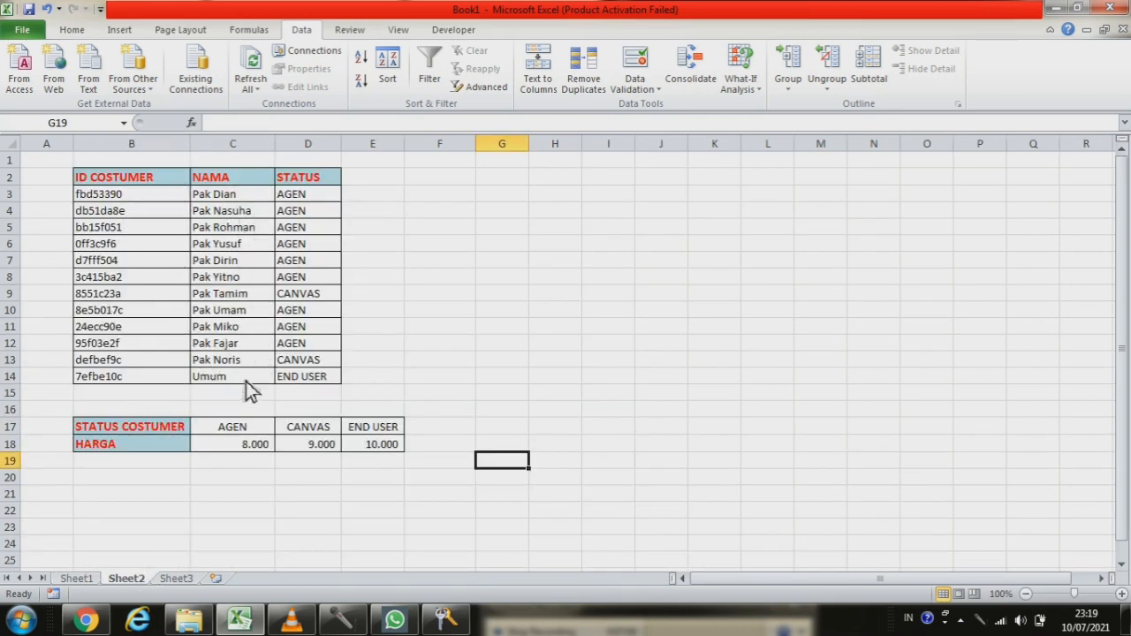
{"action": "left_click", "coordinate": [89, 580]}
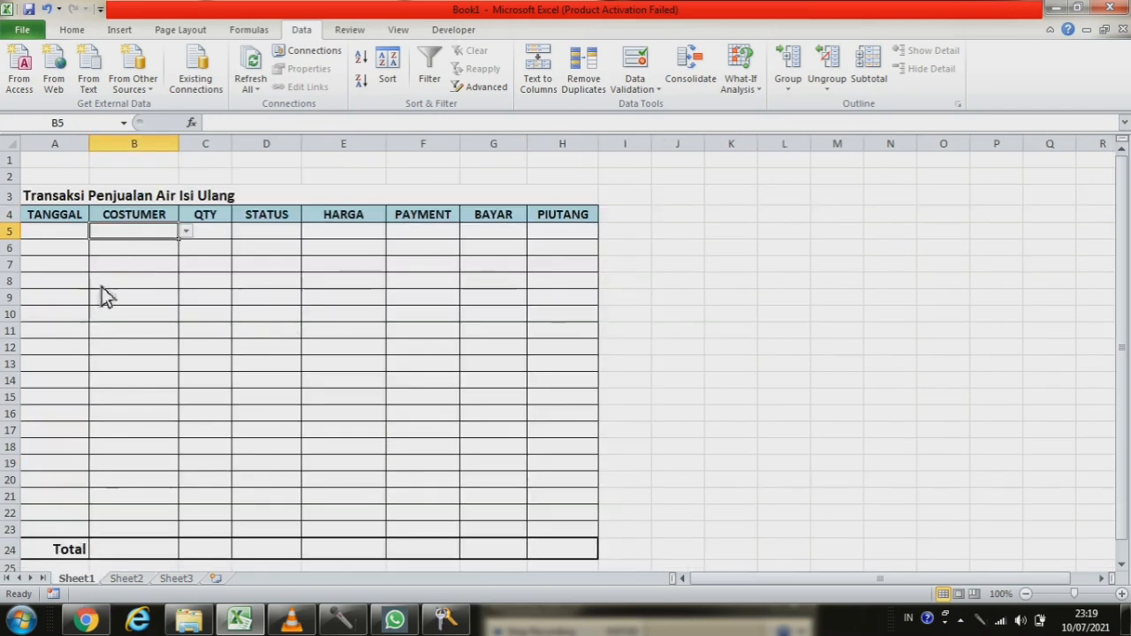
- Begin a VLOOKUP formula in STATUS cell D5 of Sheet1 with customer cell B5 as the lookup value
{"action": "left_click", "coordinate": [267, 236]}
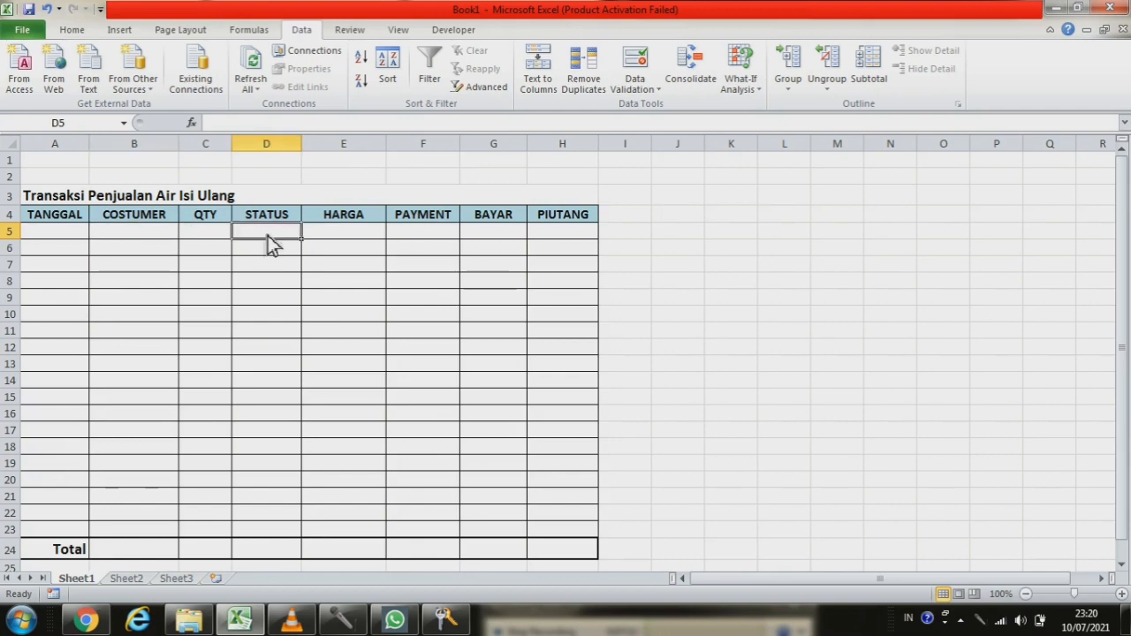
{"action": "left_click", "coordinate": [132, 579]}
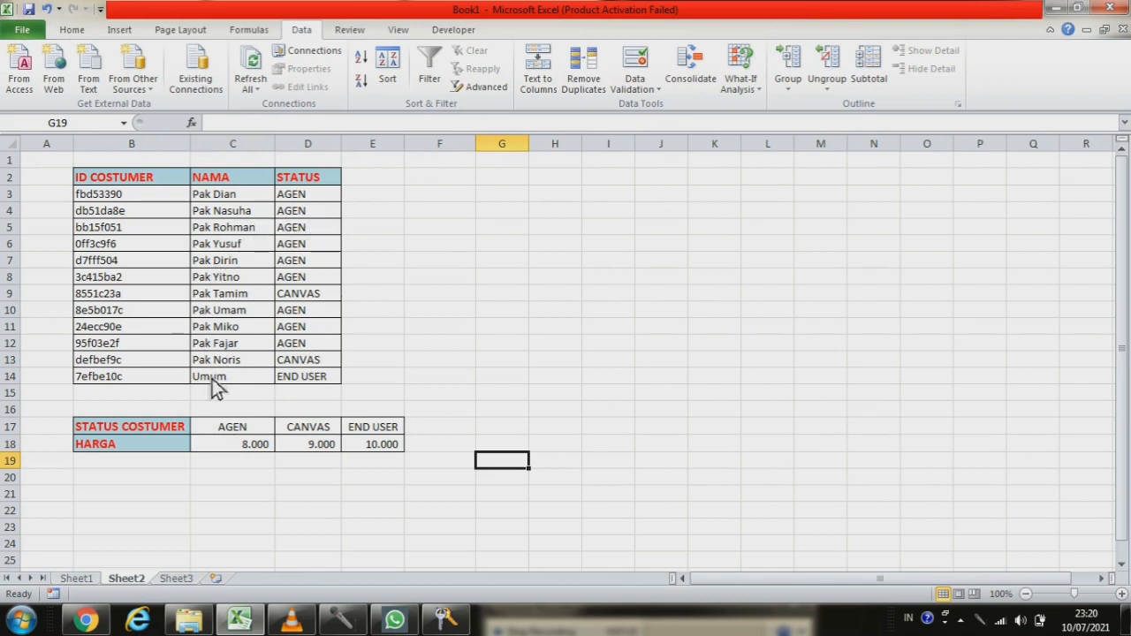
{"action": "left_click", "coordinate": [78, 579]}
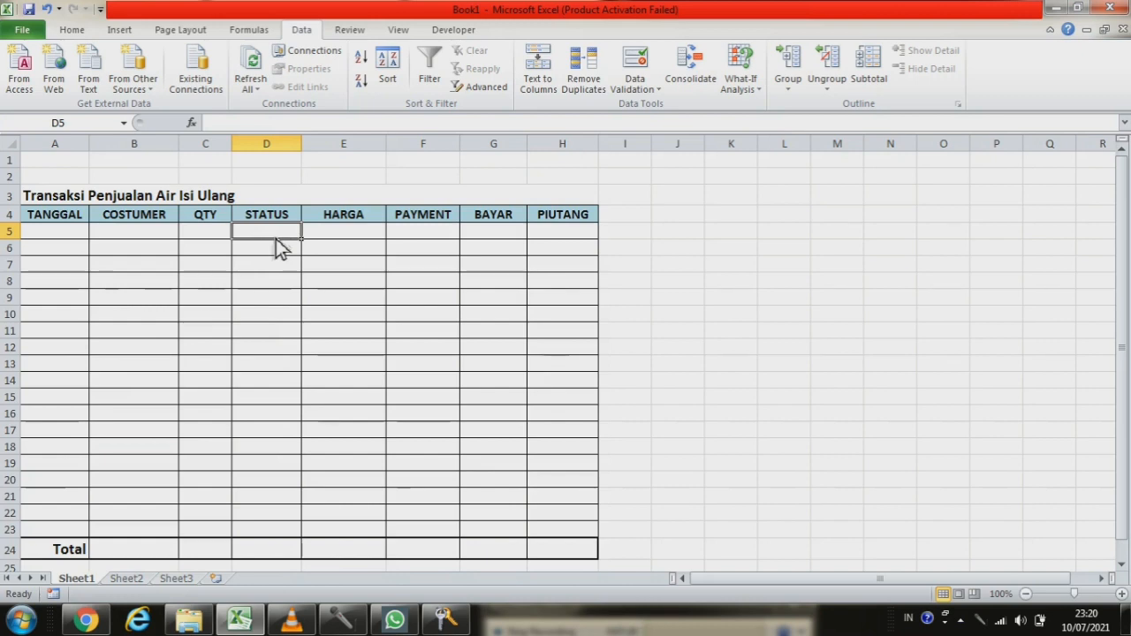
{"action": "type", "text": "="}
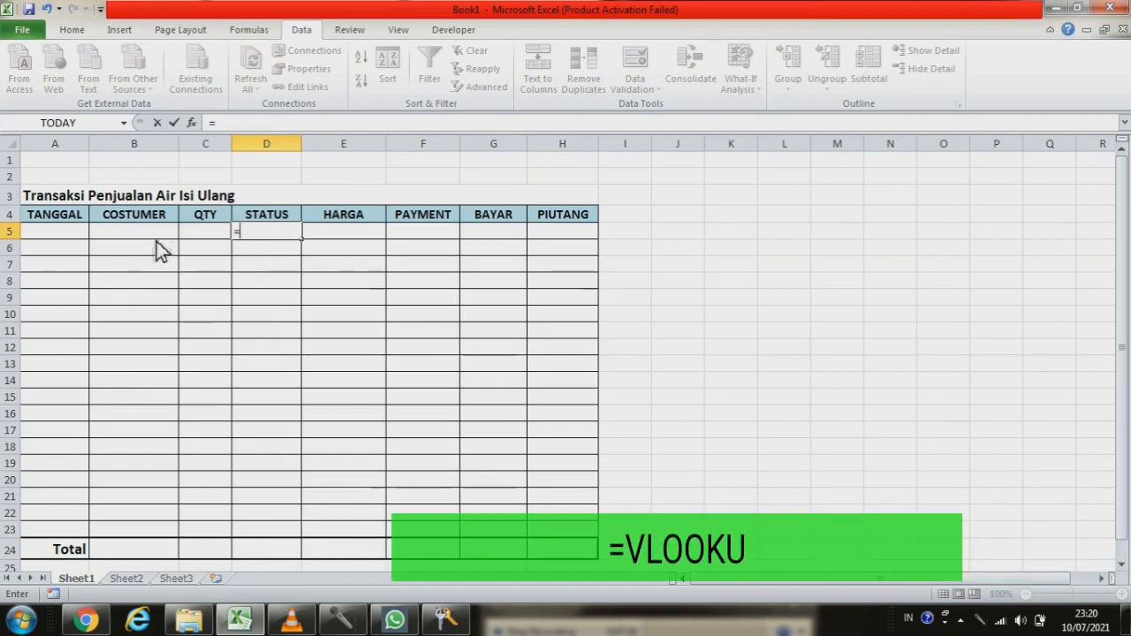
{"action": "type", "text": "vl"}
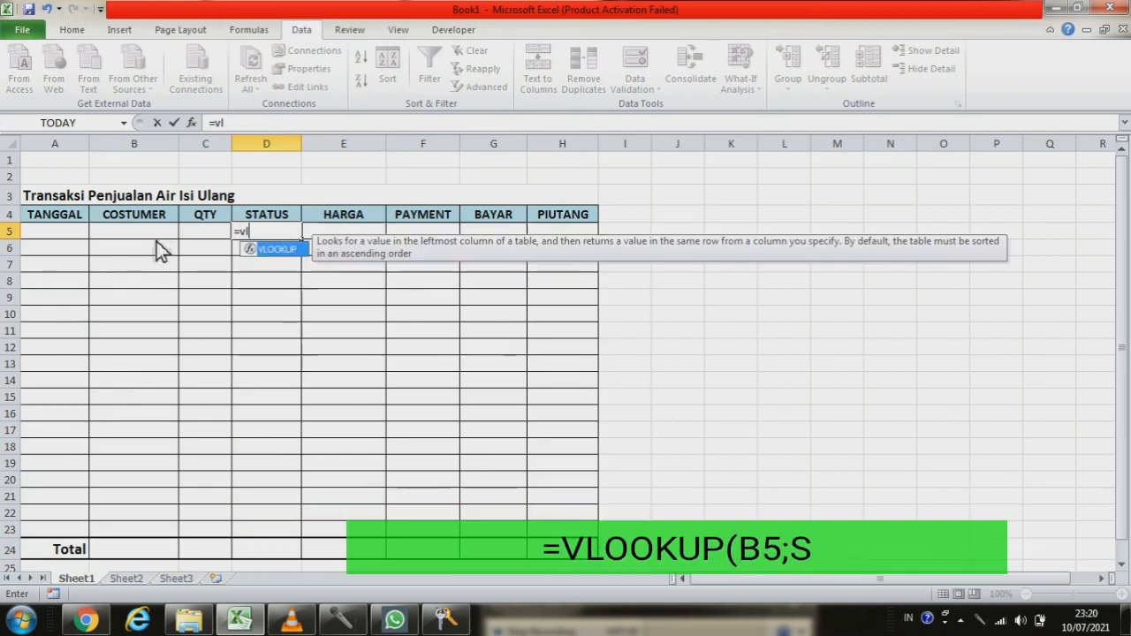
{"action": "type", "text": "ooku"}
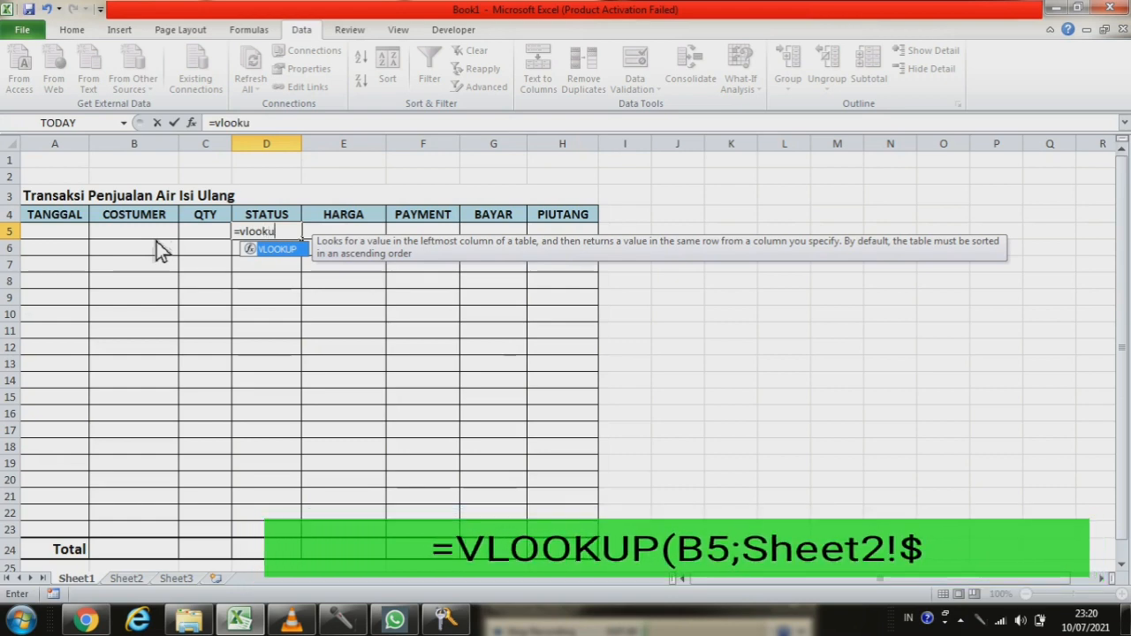
{"action": "type", "text": "p"}
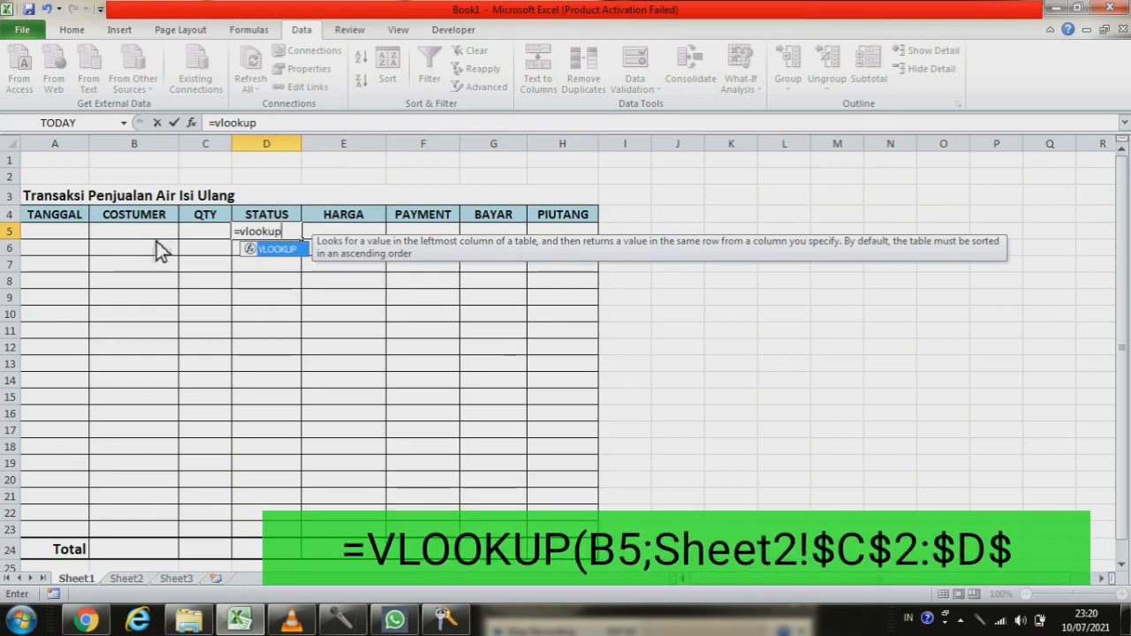
{"action": "type", "text": "("}
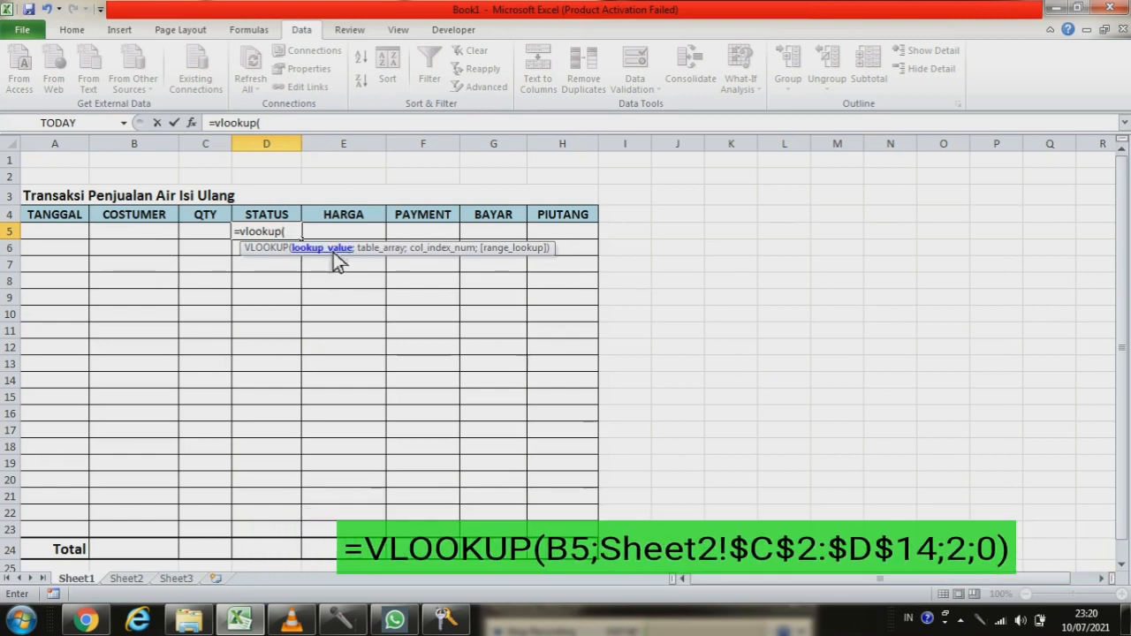
{"action": "left_click", "coordinate": [134, 235]}
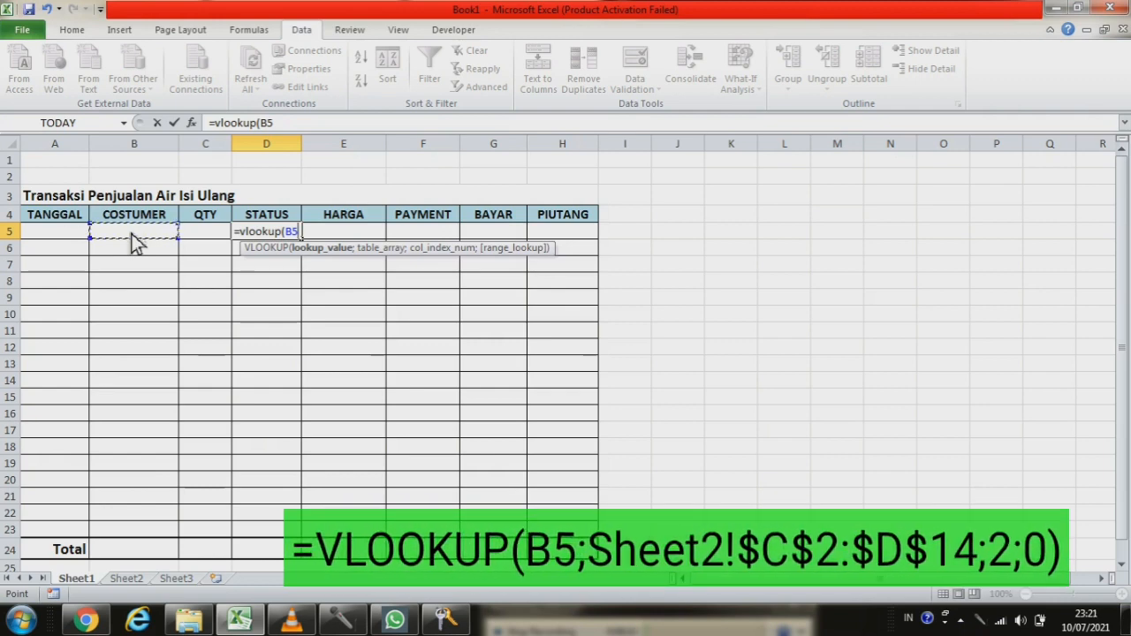
{"action": "type", "text": ";"}
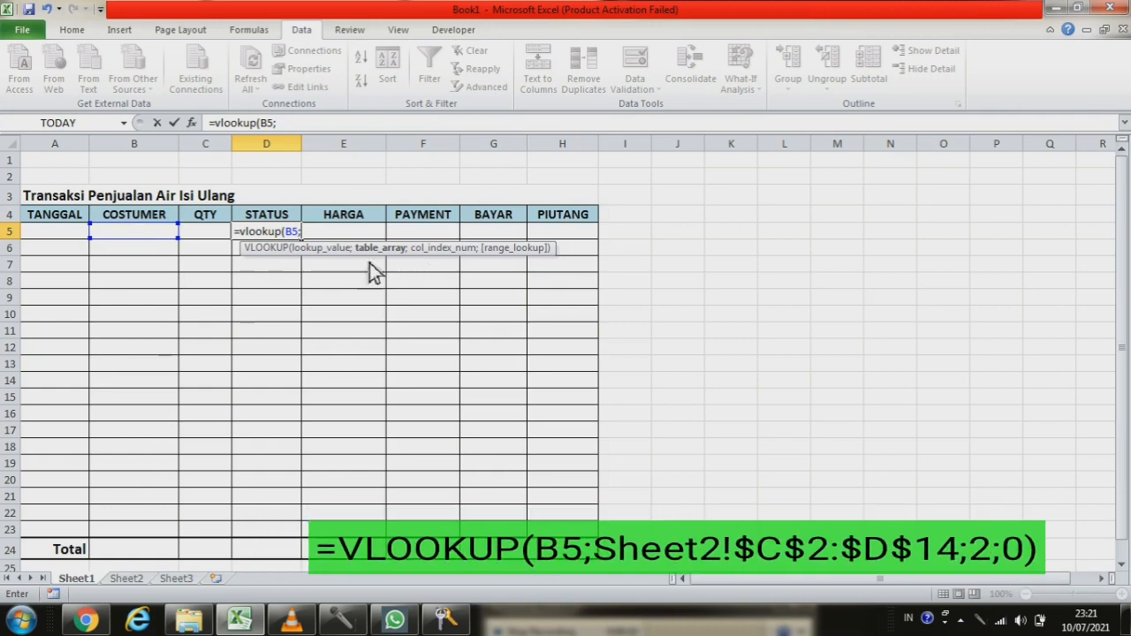
{"action": "left_click", "coordinate": [127, 579]}
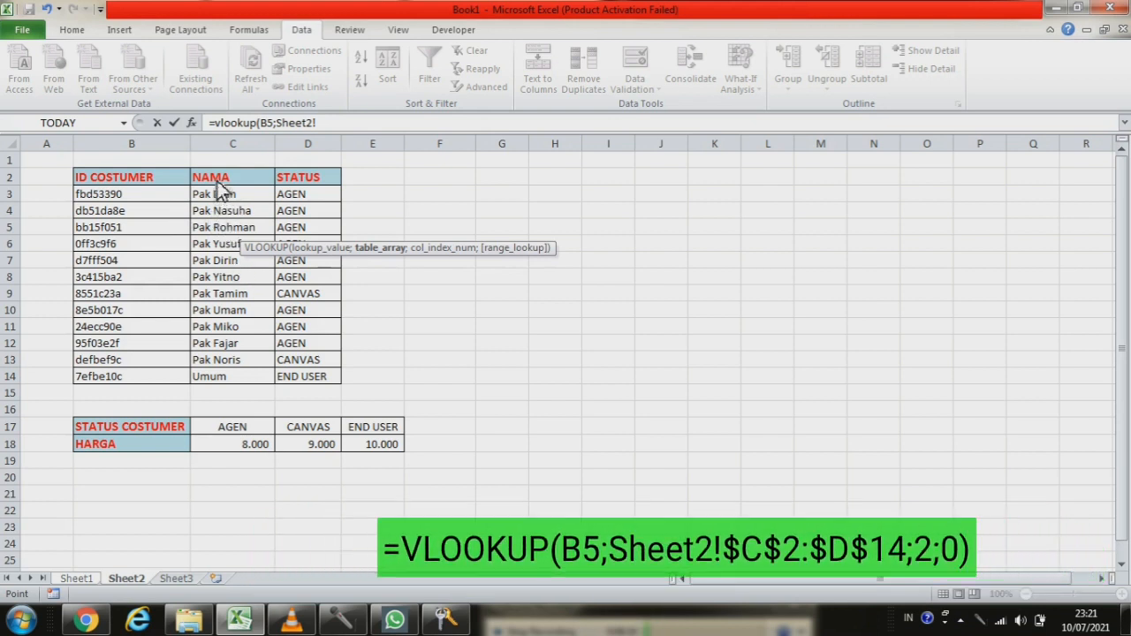
{"action": "left_click_drag", "start_coordinate": [222, 185], "coordinate": [310, 382]}
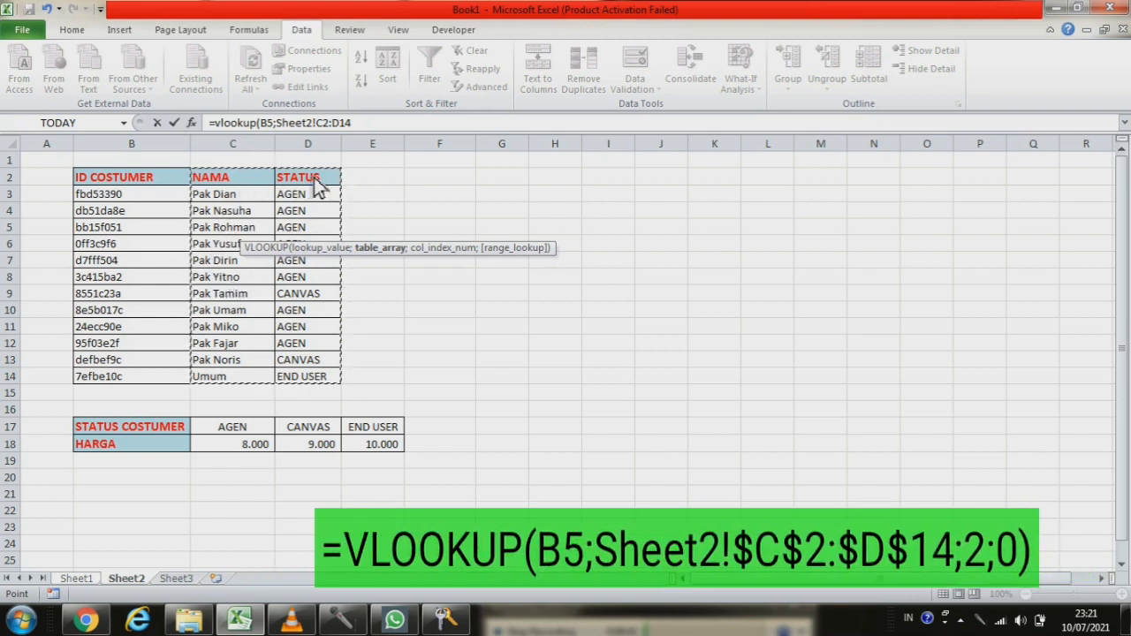
{"action": "left_click", "coordinate": [366, 125]}
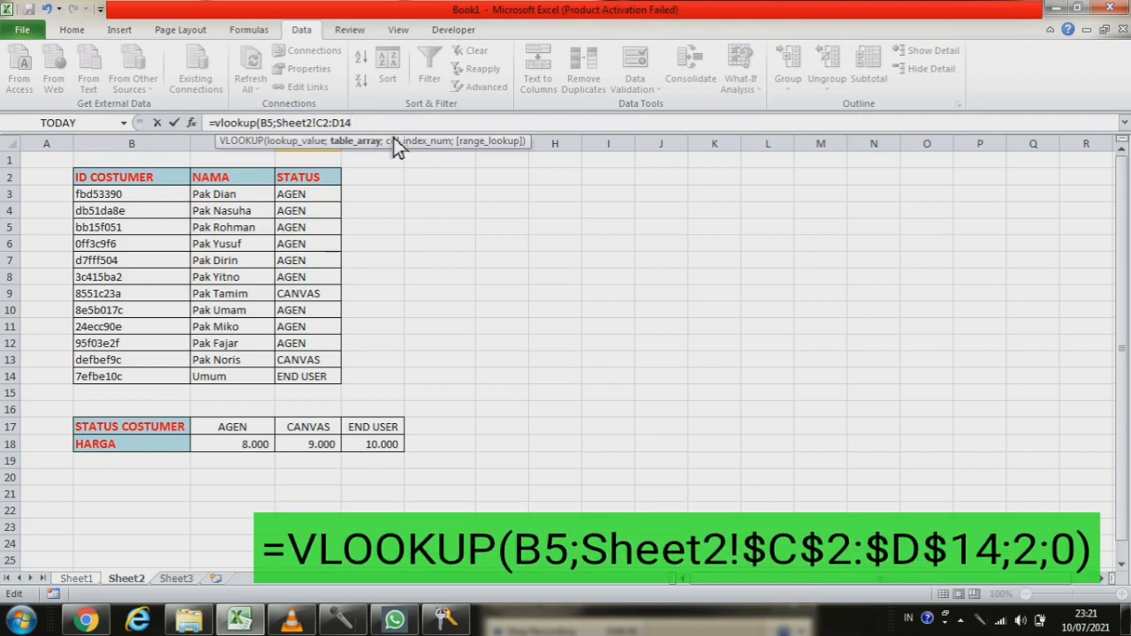
{"action": "key", "text": "F4"}
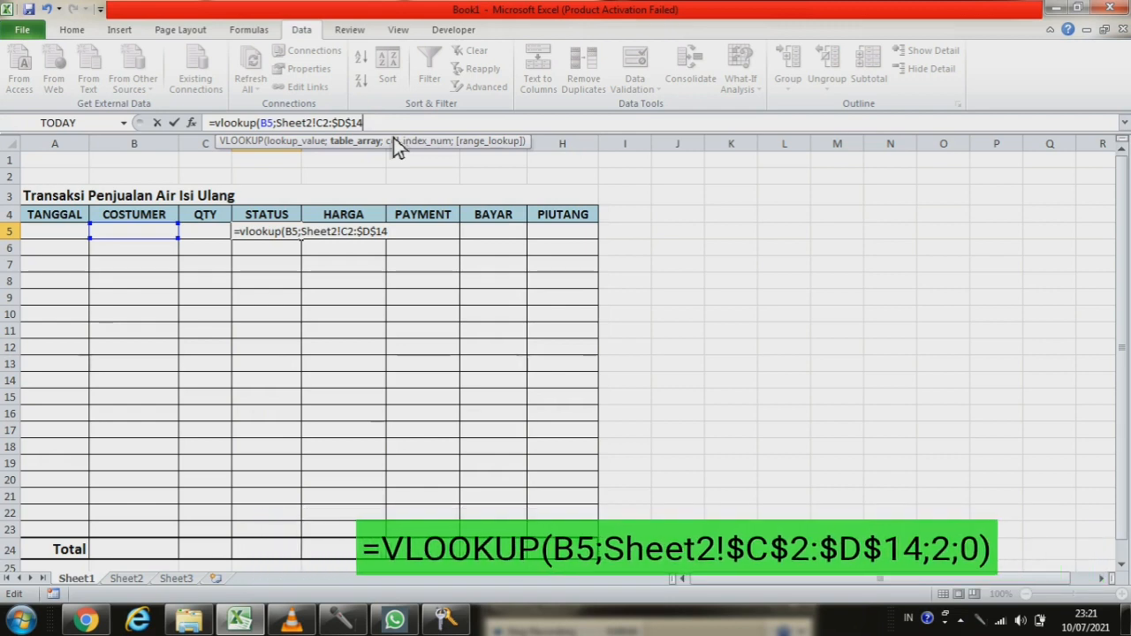
{"action": "key", "text": "BackSpace"}
{"action": "key", "text": "BackSpace"}
{"action": "key", "text": "BackSpace"}
{"action": "key", "text": "BackSpace"}
{"action": "key", "text": "BackSpace"}
{"action": "key", "text": "BackSpace"}
{"action": "key", "text": "BackSpace"}
{"action": "key", "text": "BackSpace"}
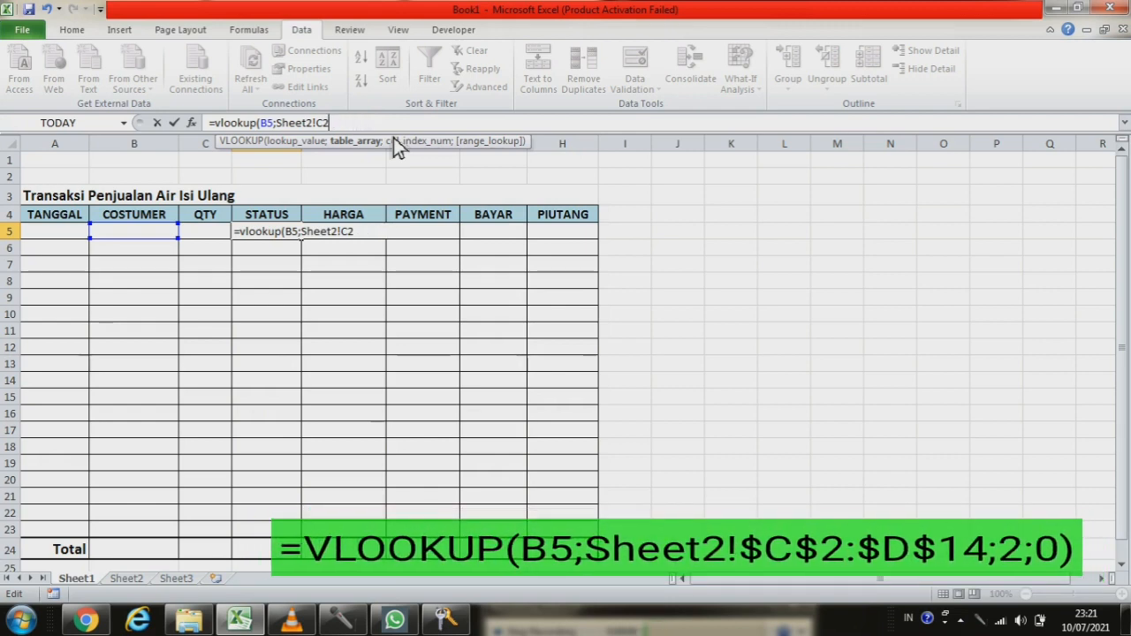
{"action": "key", "text": "BackSpace"}
{"action": "key", "text": "BackSpace"}
{"action": "key", "text": "BackSpace"}
{"action": "key", "text": "BackSpace"}
{"action": "key", "text": "BackSpace"}
{"action": "key", "text": "BackSpace"}
{"action": "key", "text": "BackSpace"}
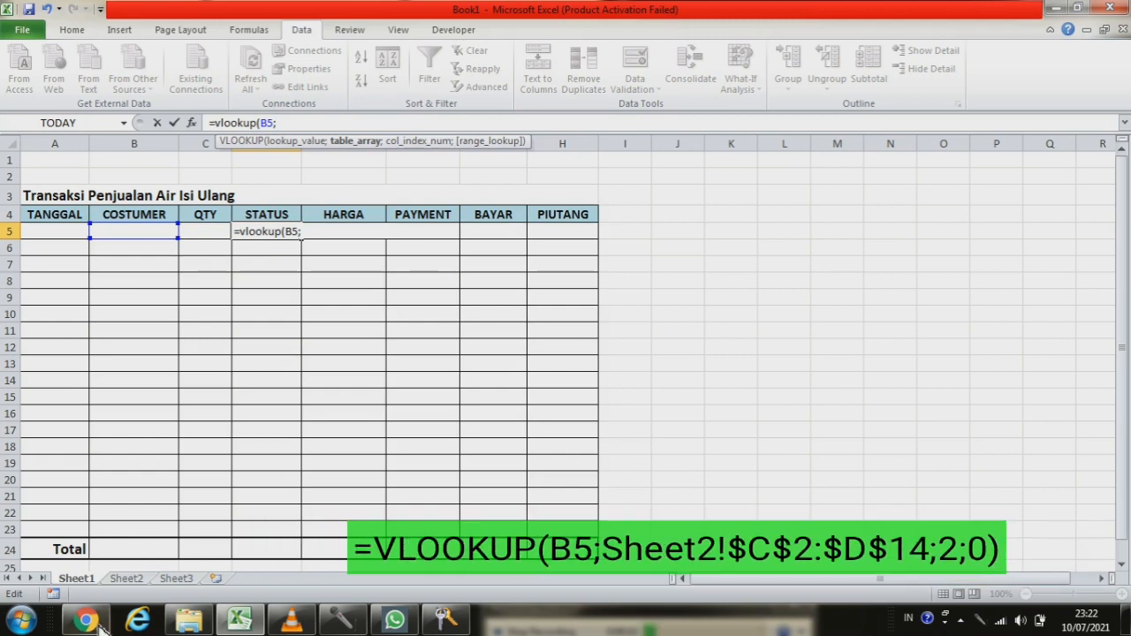
- Set the VLOOKUP table array to Sheet2 range C2:D14 with absolute references, $C$2:$D$14
{"action": "left_click", "coordinate": [134, 578]}
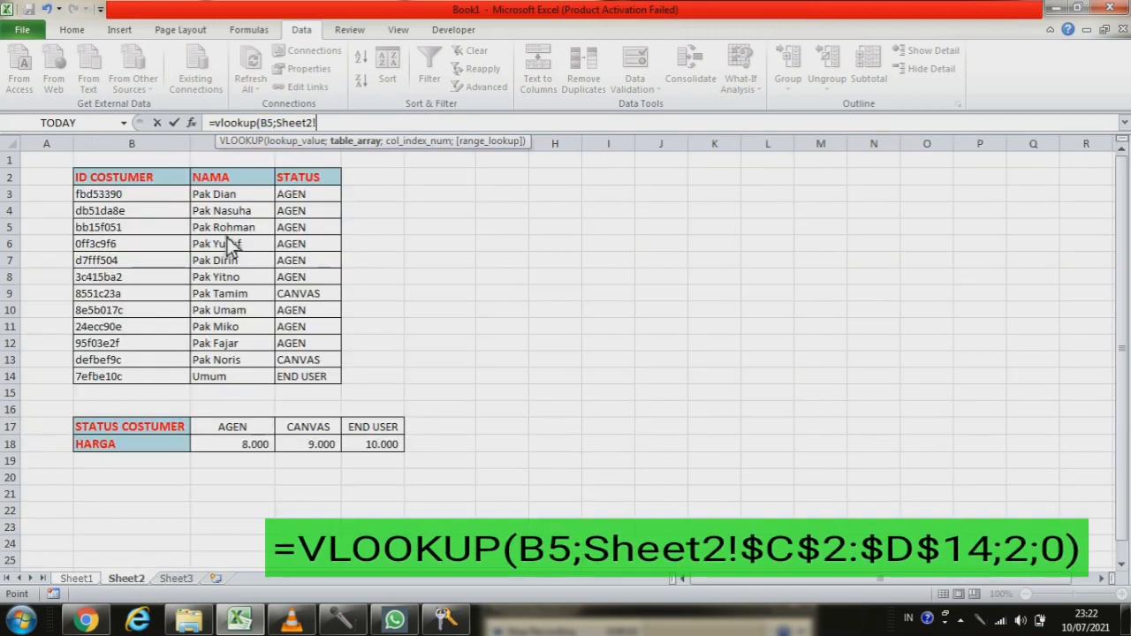
{"action": "left_click_drag", "start_coordinate": [219, 181], "coordinate": [314, 380]}
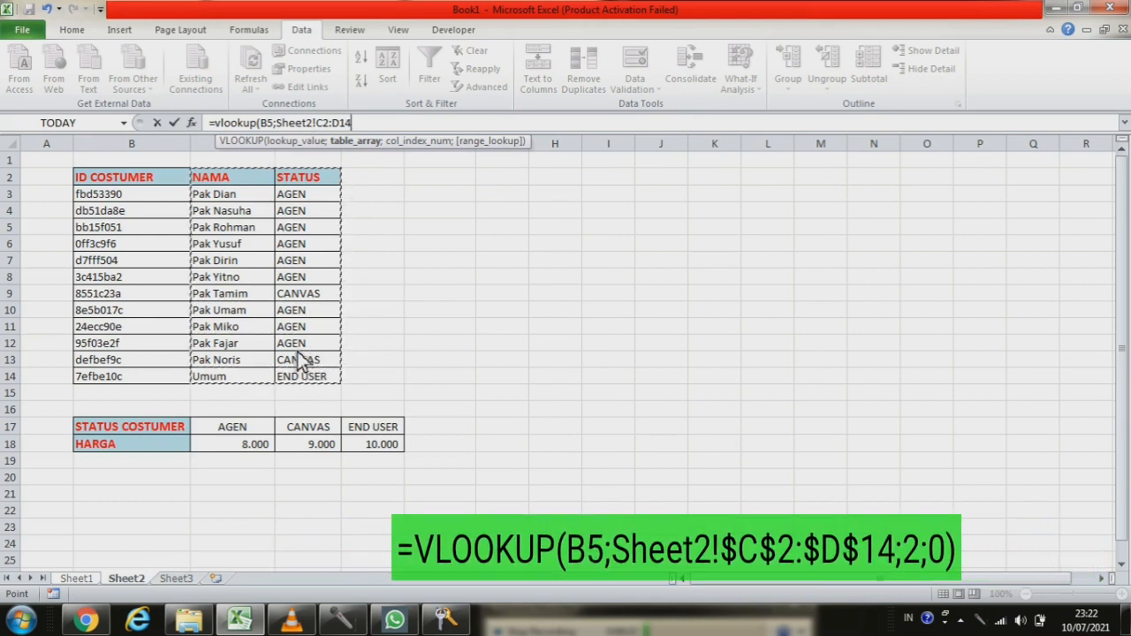
{"action": "key", "text": "F4"}
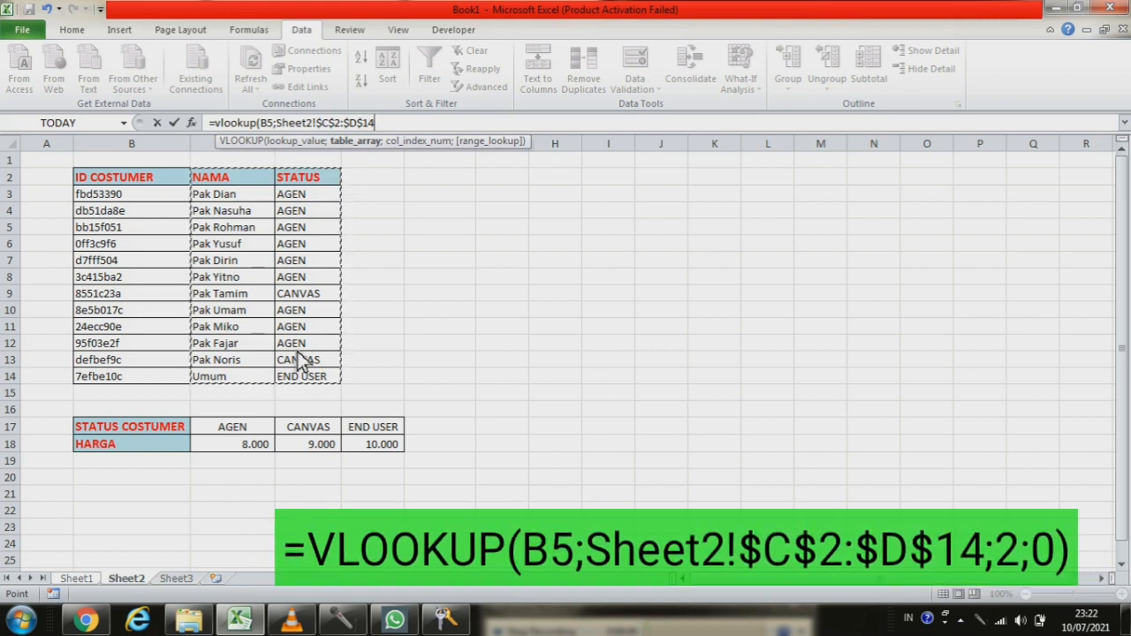
- Complete the STATUS formula in D5 with column index 2 and range lookup 0, and enter it
{"action": "type", "text": ";"}
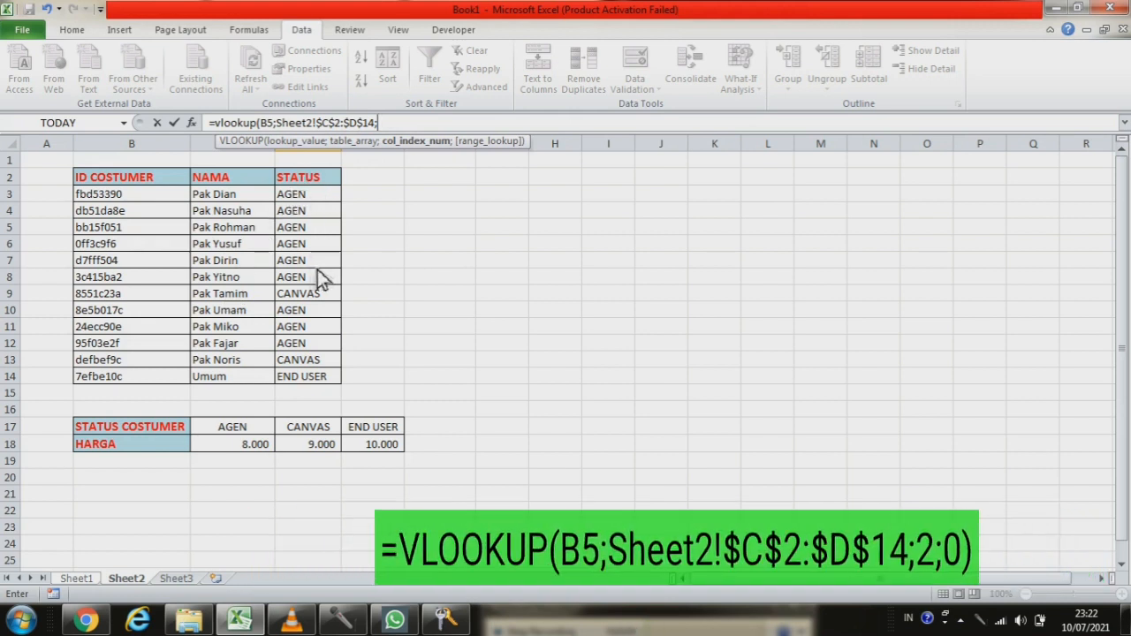
{"action": "type", "text": "2"}
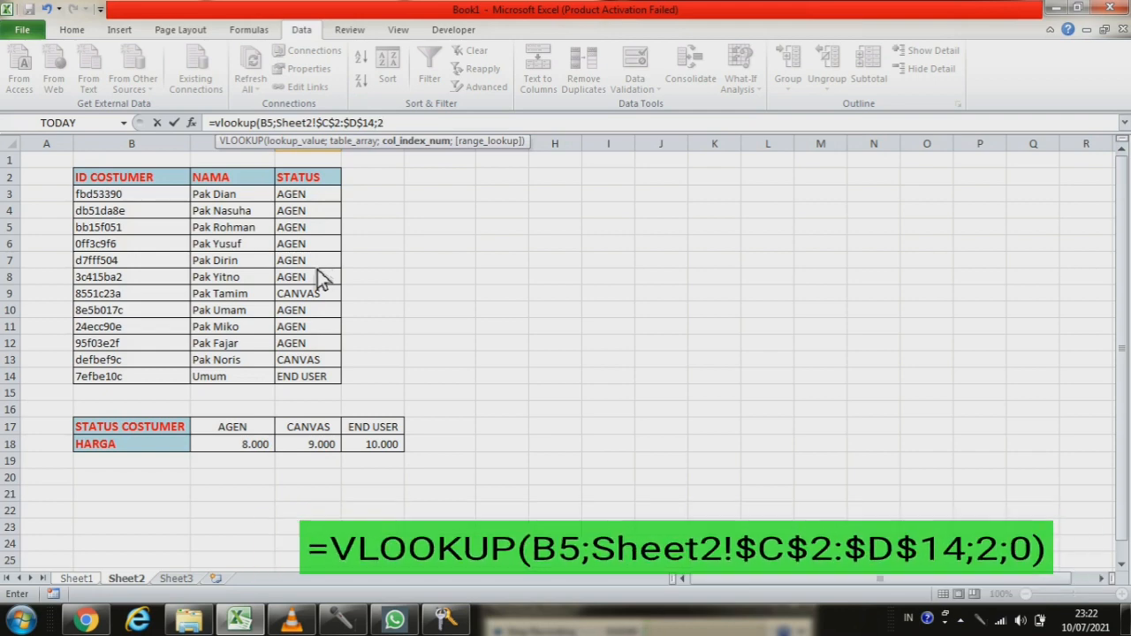
{"action": "type", "text": ";"}
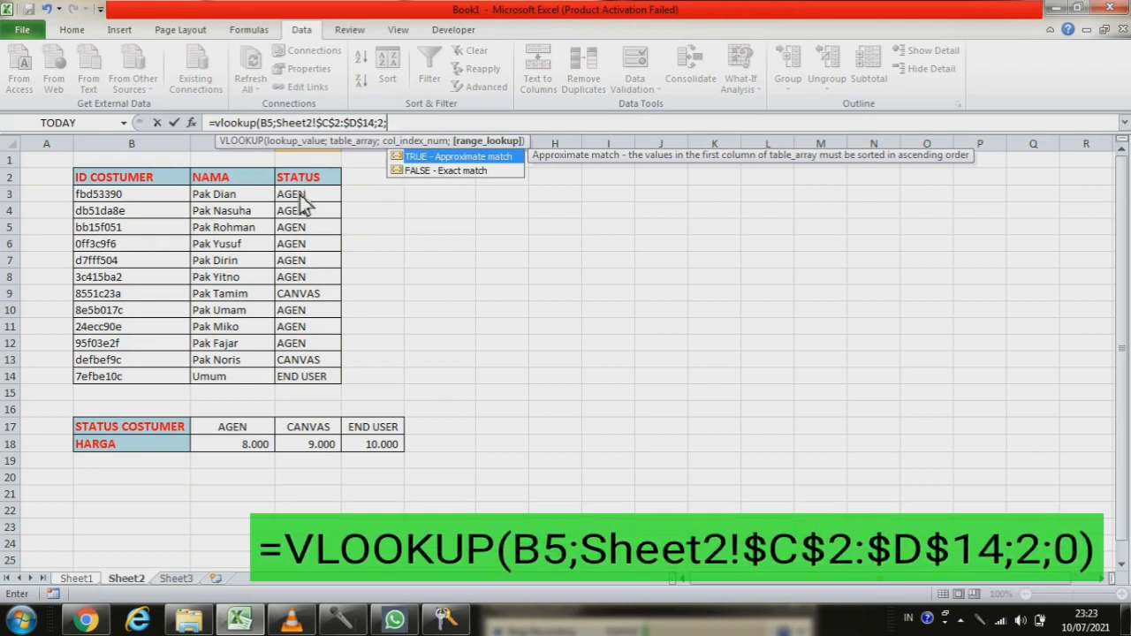
{"action": "type", "text": "0"}
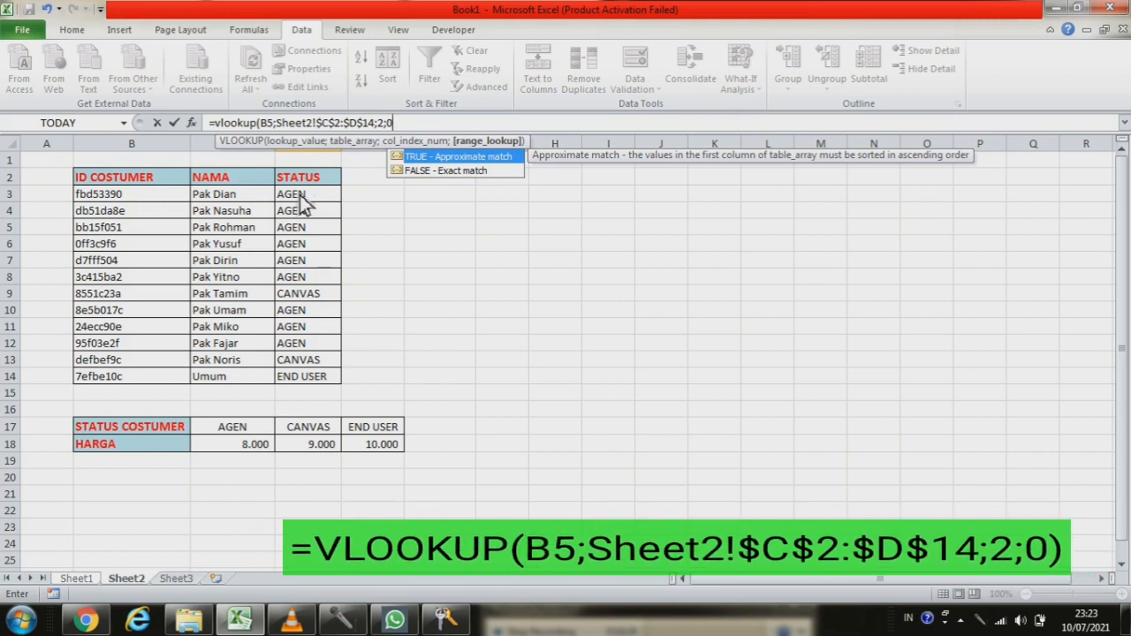
{"action": "type", "text": ")"}
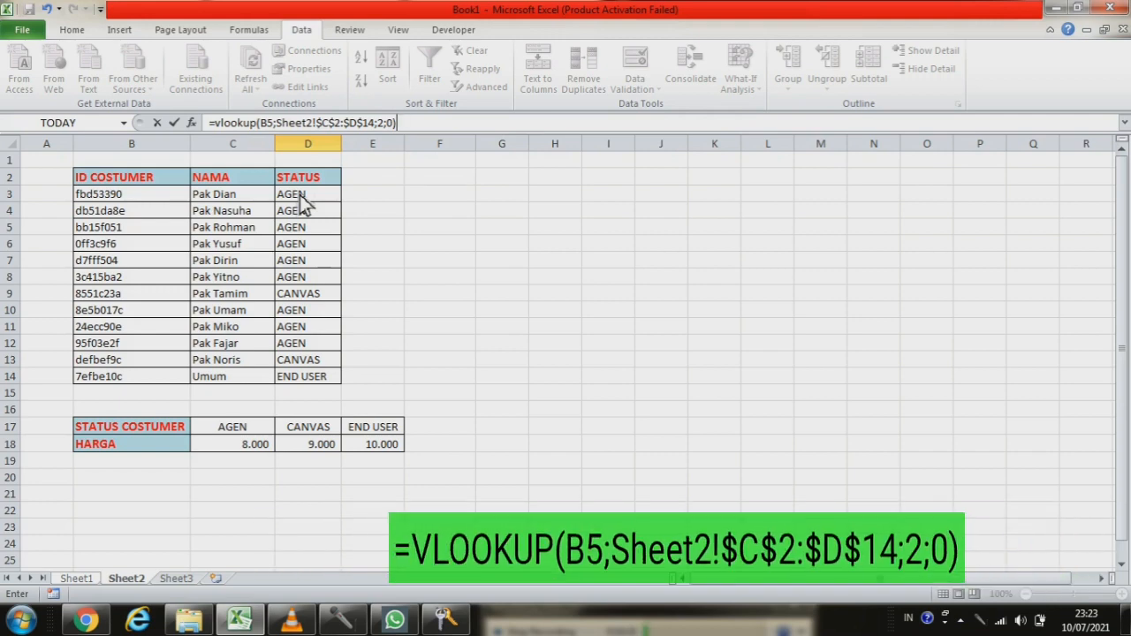
{"action": "key", "text": "Return"}
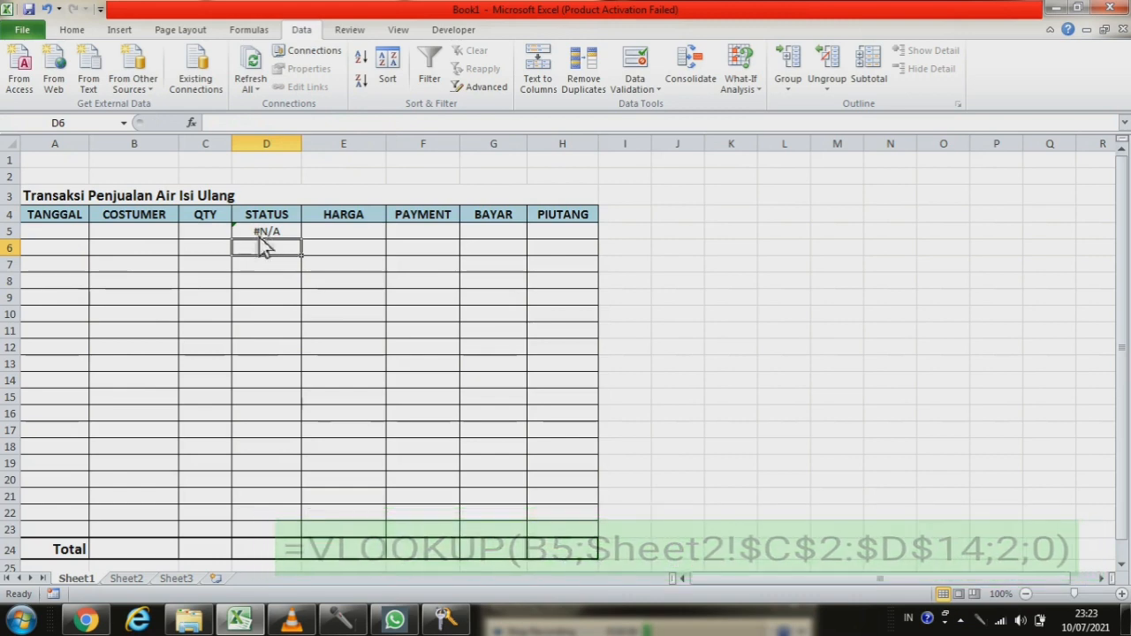
- Choose the second listed customer from the dropdown in COSTUMER cell B5
{"action": "left_click", "coordinate": [128, 235]}
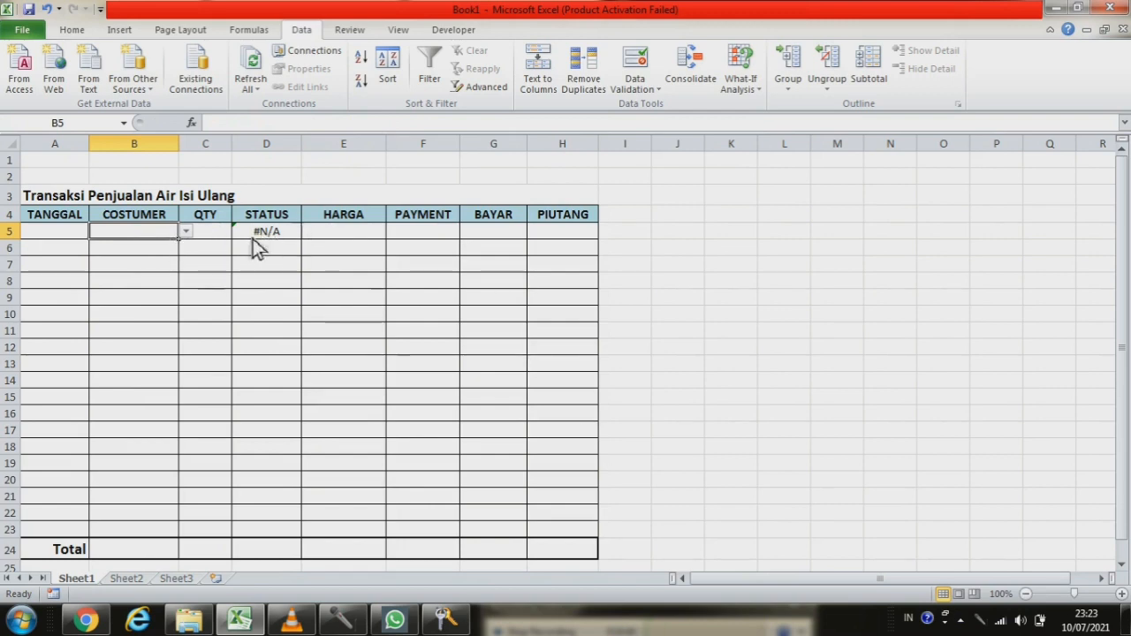
{"action": "left_click", "coordinate": [186, 232]}
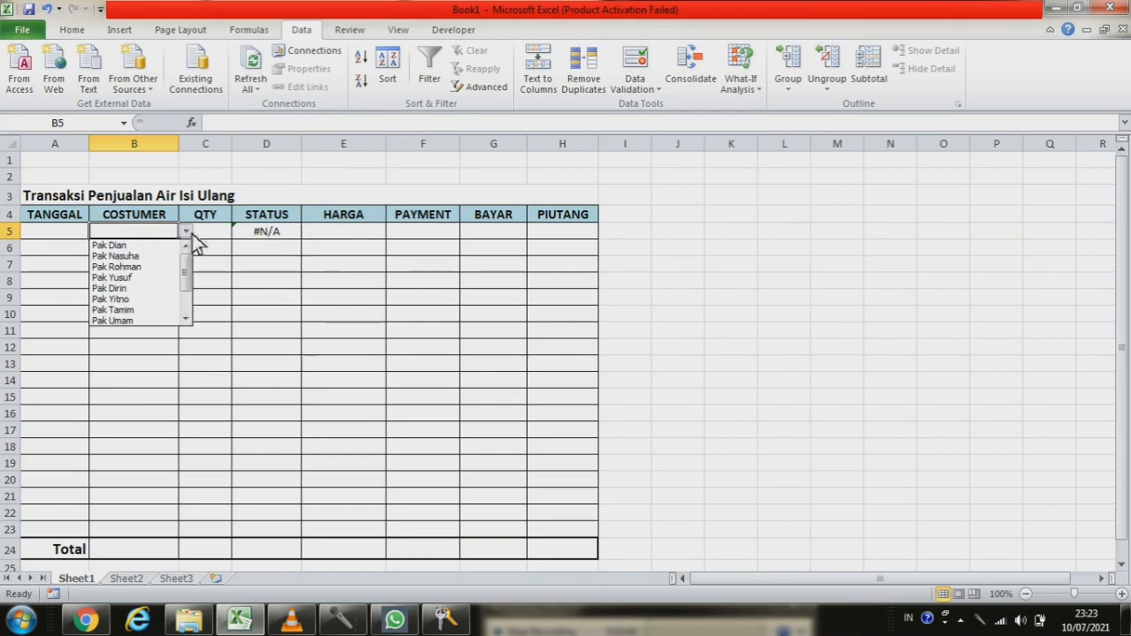
{"action": "left_click", "coordinate": [135, 257]}
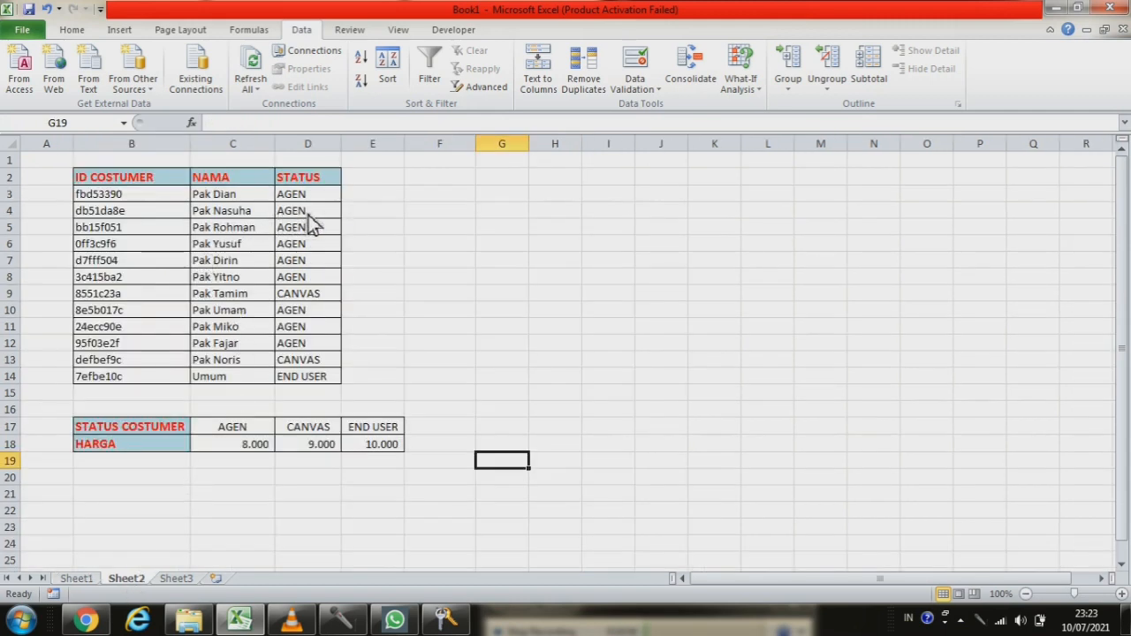
- Copy the STATUS formula from Sheet1 cell D5 down through D10
{"action": "left_click", "coordinate": [76, 579]}
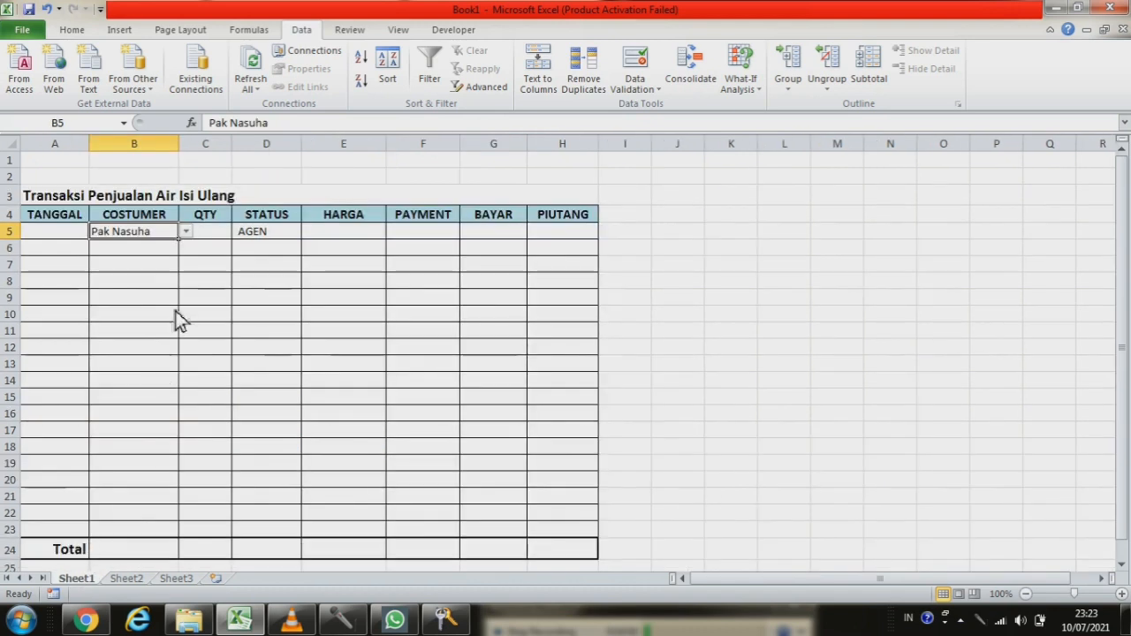
{"action": "left_click", "coordinate": [265, 236]}
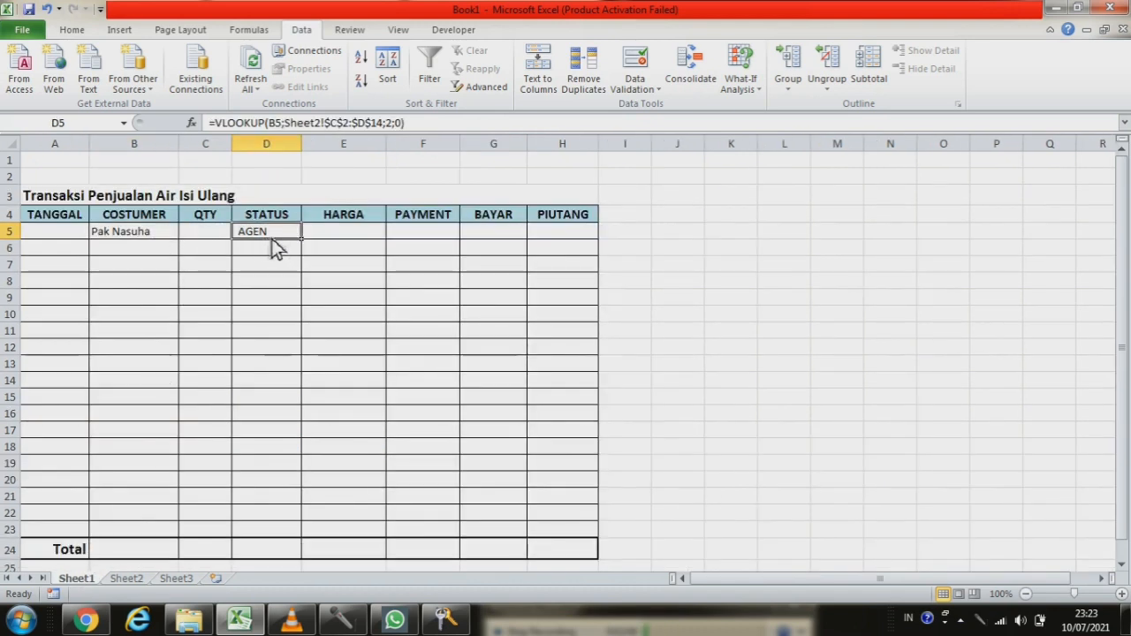
{"action": "left_click_drag", "start_coordinate": [301, 241], "coordinate": [301, 330]}
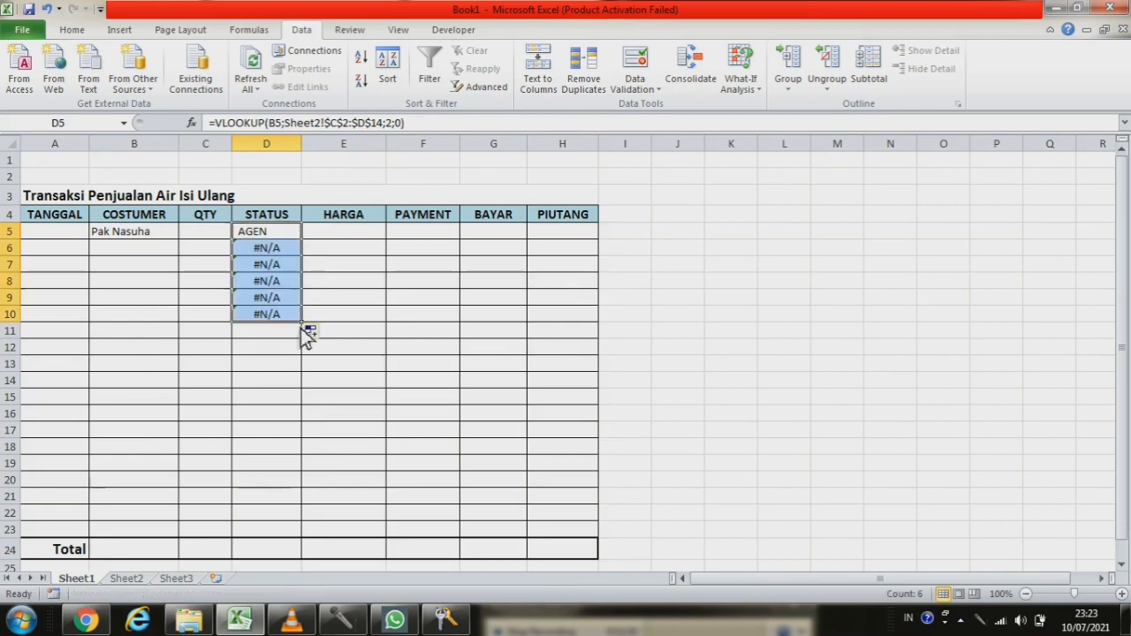
- Choose the third listed customer in COSTUMER cell B6 and the seventh listed customer in B7
{"action": "left_click", "coordinate": [149, 249]}
{"action": "left_click", "coordinate": [185, 249]}
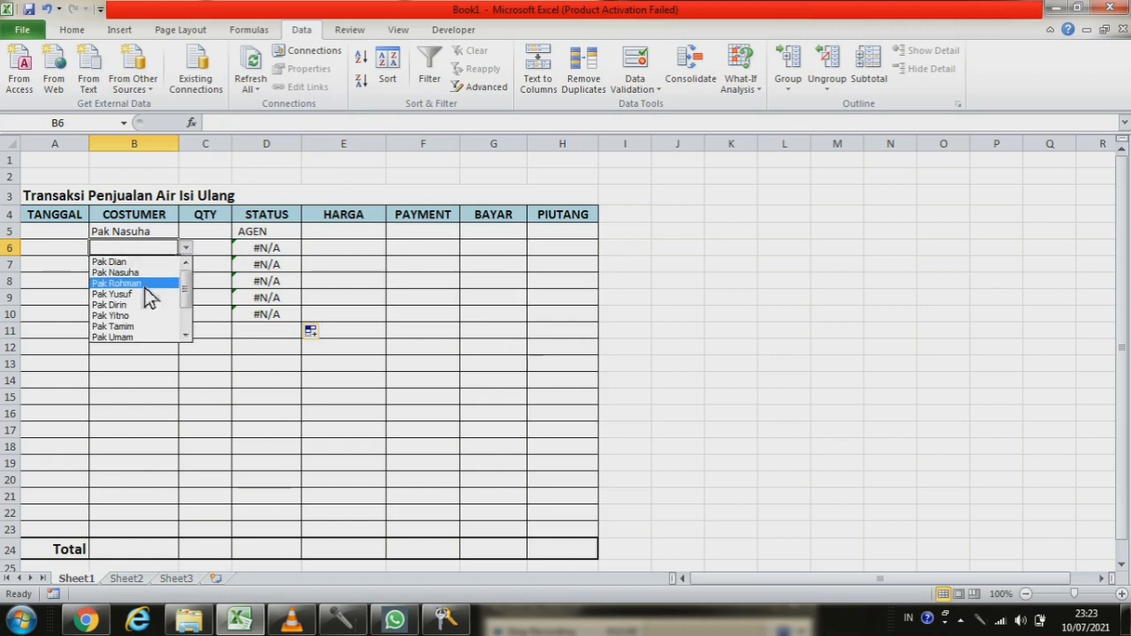
{"action": "left_click", "coordinate": [149, 284]}
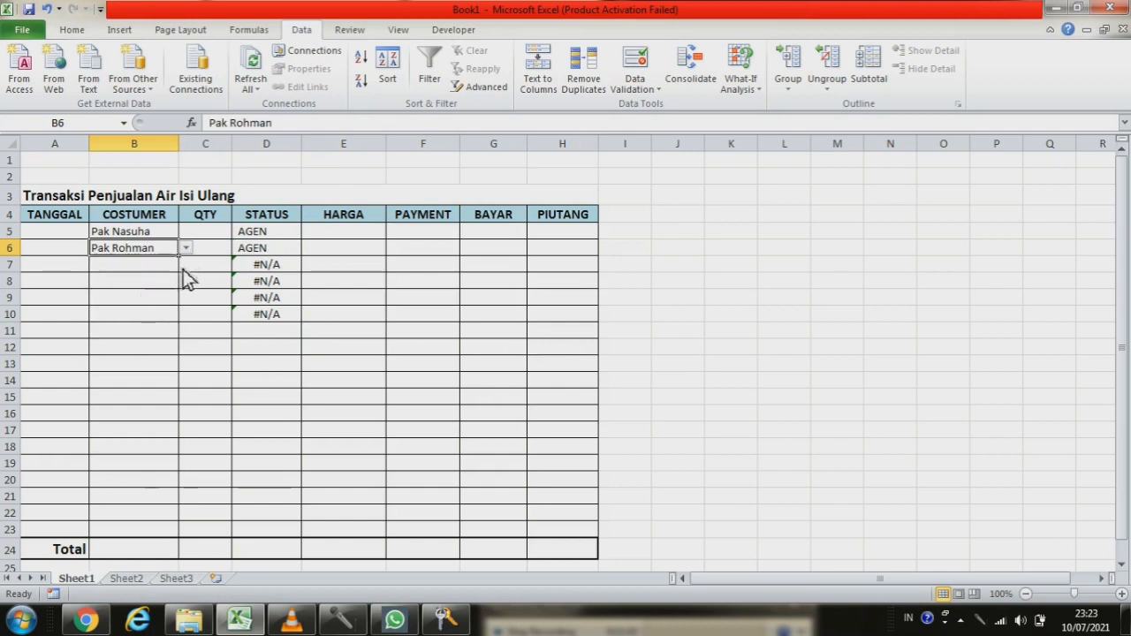
{"action": "left_click", "coordinate": [150, 267]}
{"action": "left_click", "coordinate": [185, 265]}
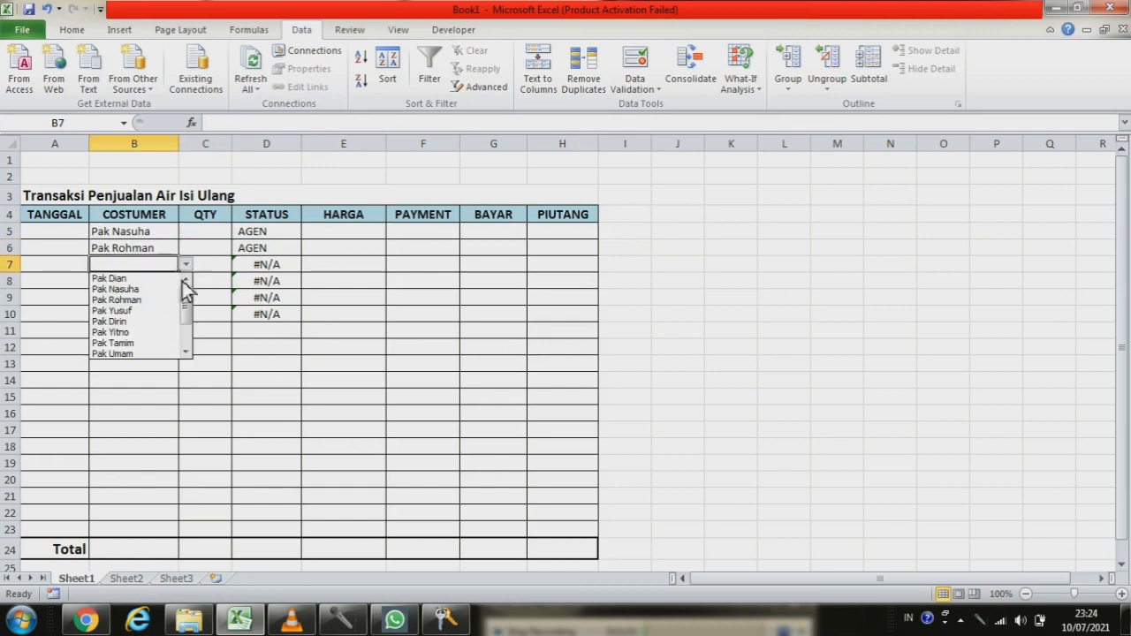
{"action": "left_click", "coordinate": [148, 343]}
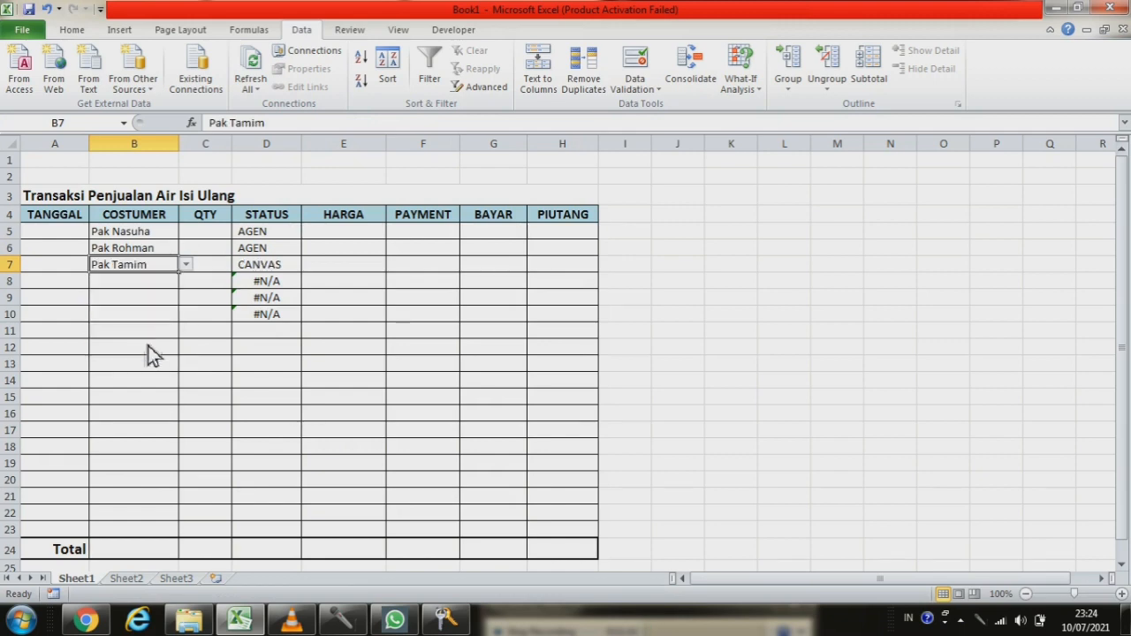
- Choose Umum from the customer dropdown in COSTUMER cell B8
{"action": "left_click", "coordinate": [152, 285]}
{"action": "left_click", "coordinate": [185, 281]}
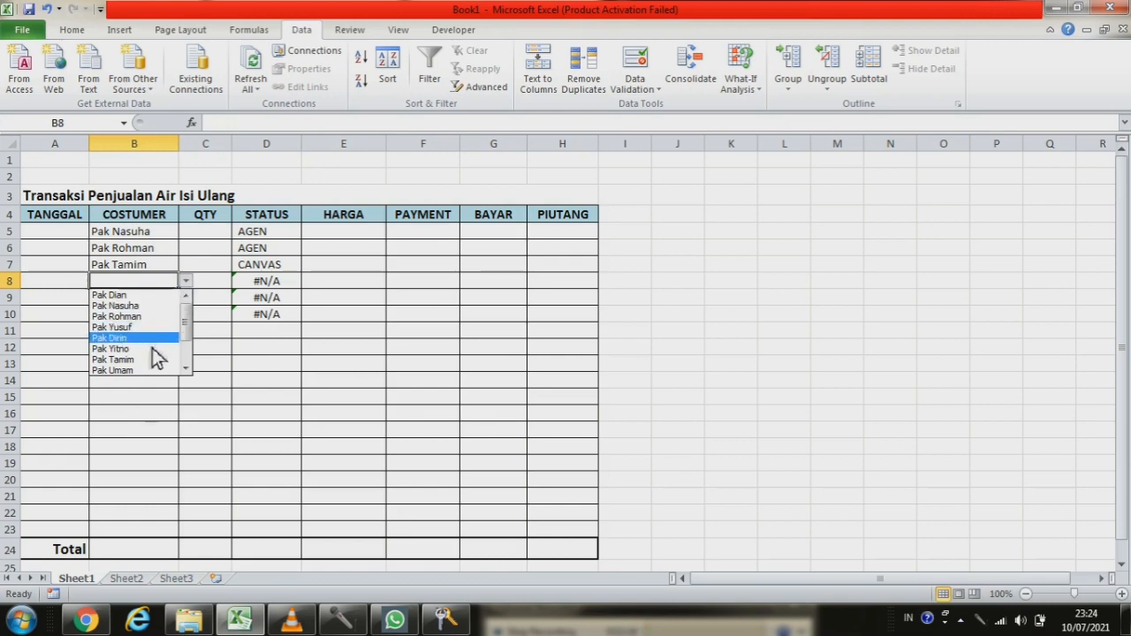
{"action": "left_click_drag", "start_coordinate": [187, 323], "coordinate": [194, 365]}
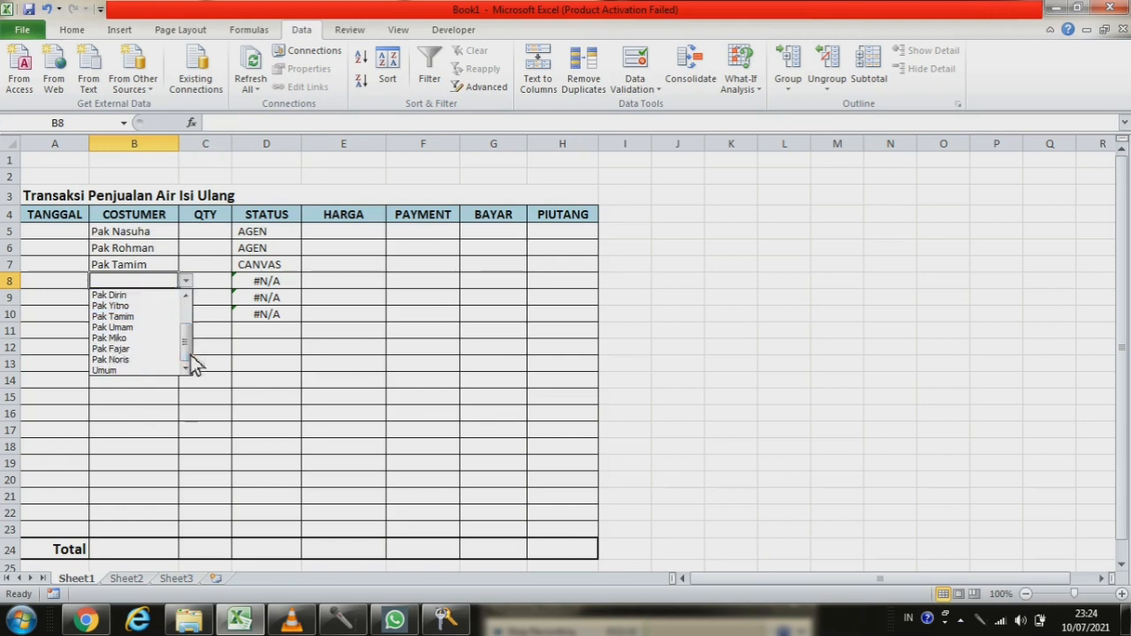
{"action": "left_click", "coordinate": [127, 373]}
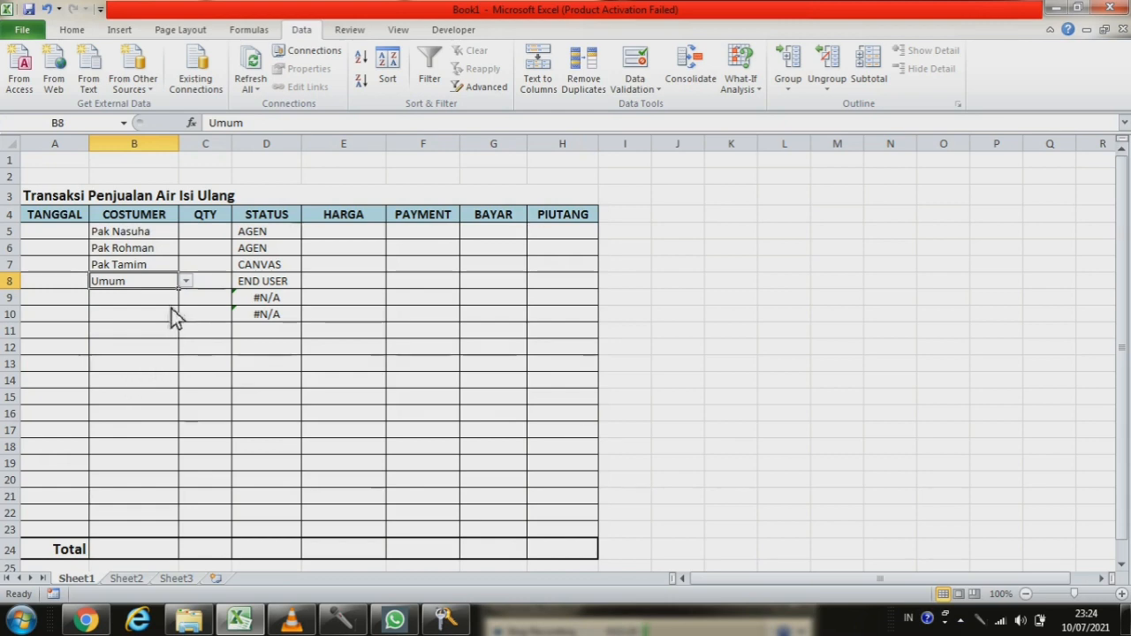
{"action": "key", "text": "Return"}
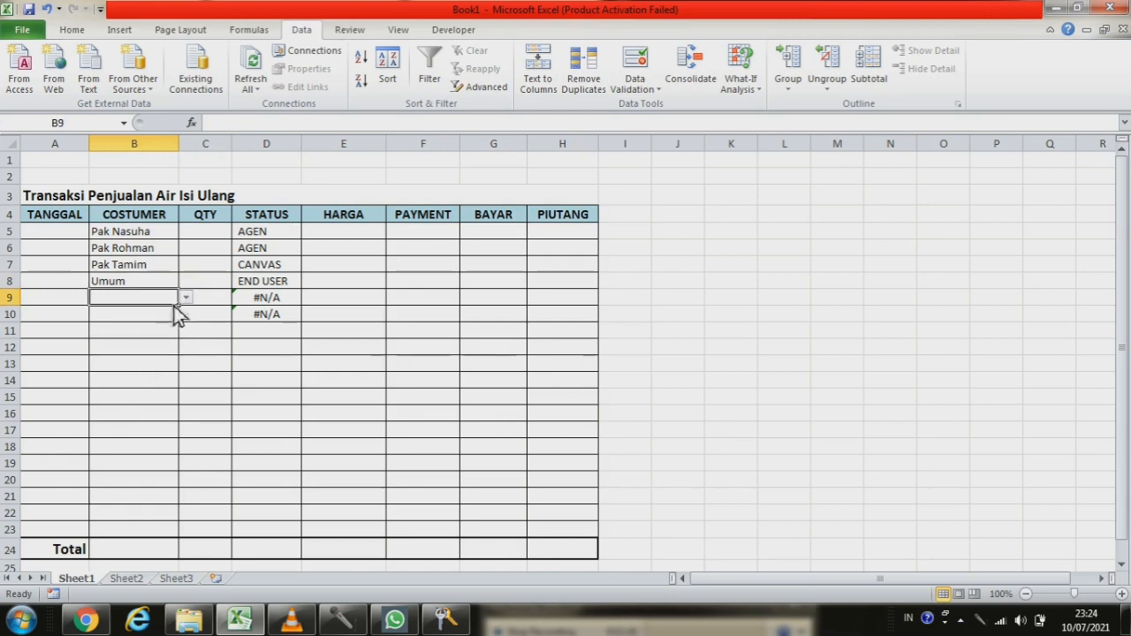
- Choose the sixth listed customer in COSTUMER cell B9 and the eleventh listed customer in B10
{"action": "left_click", "coordinate": [186, 297]}
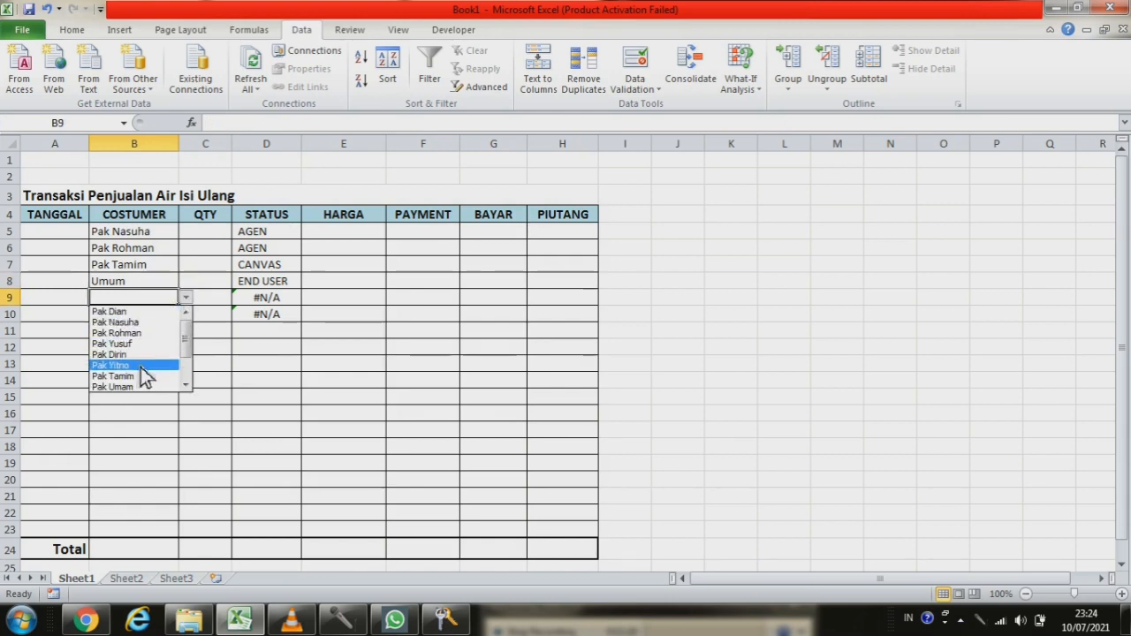
{"action": "left_click", "coordinate": [140, 365]}
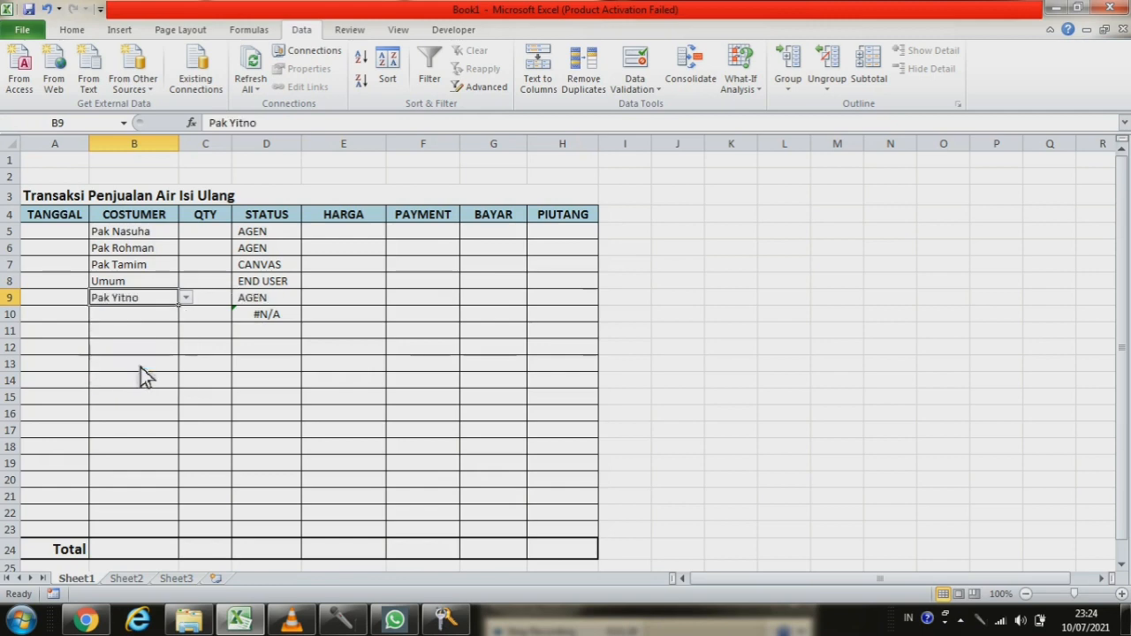
{"action": "left_click", "coordinate": [148, 319]}
{"action": "left_click", "coordinate": [186, 316]}
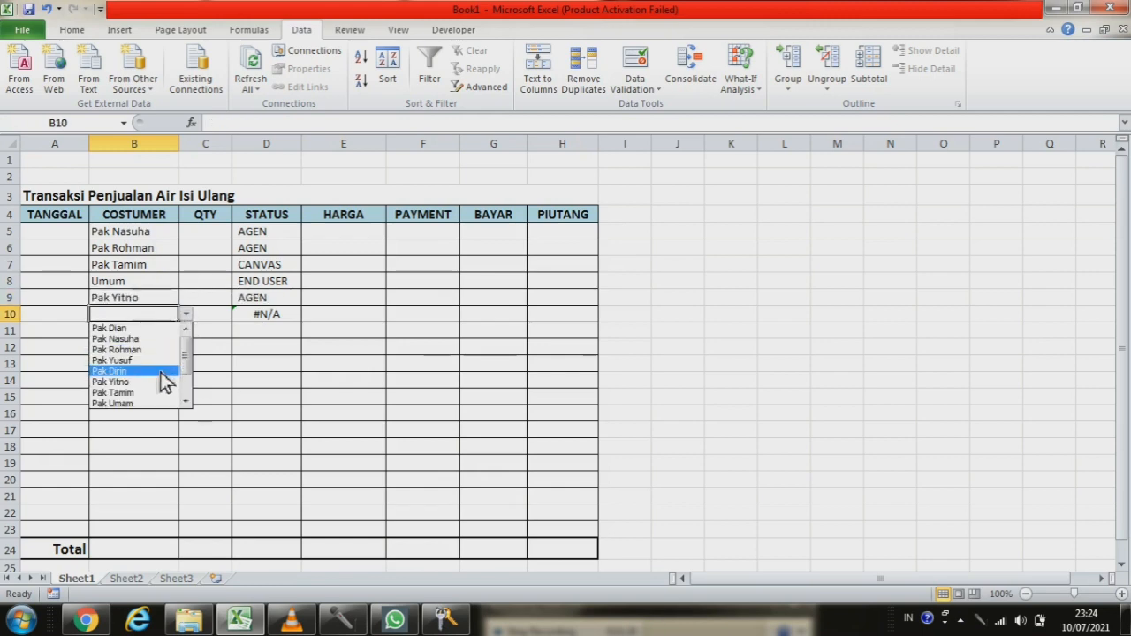
{"action": "left_click_drag", "start_coordinate": [189, 359], "coordinate": [193, 380]}
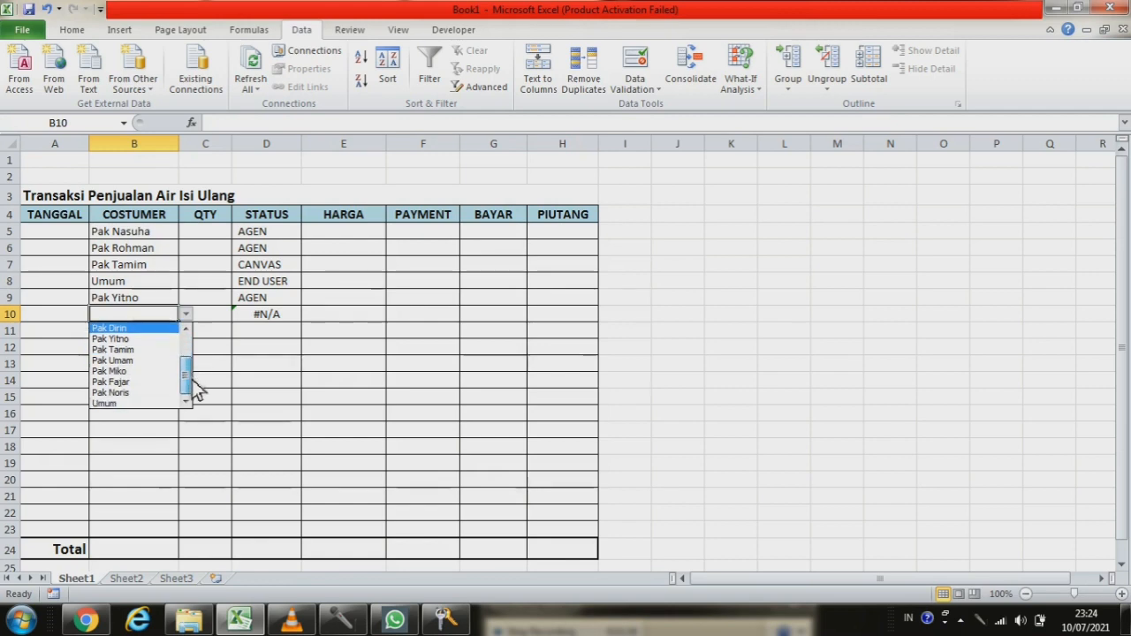
{"action": "left_click", "coordinate": [141, 392]}
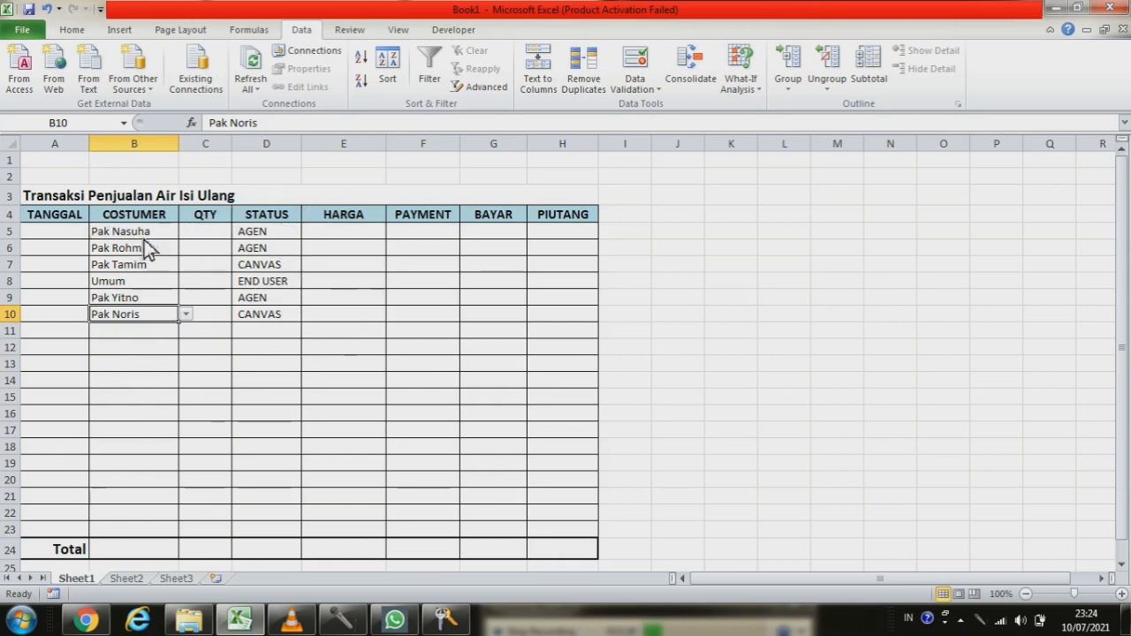
- Enter the quantities 65, 70 and 55 in QTY cells C5 through C7
{"action": "left_click", "coordinate": [212, 237]}
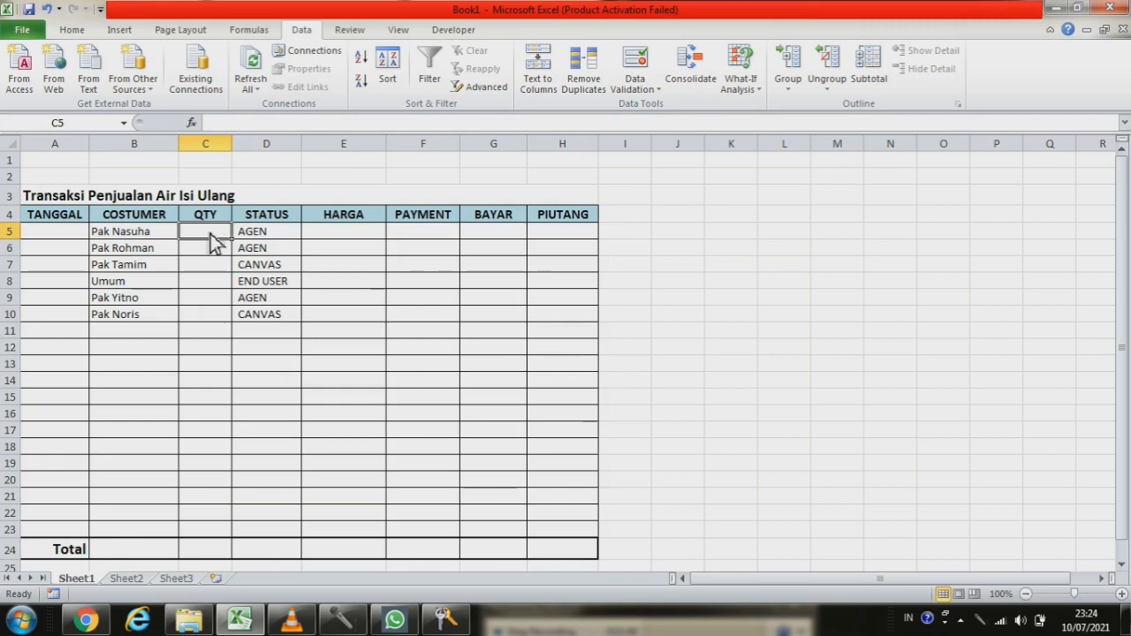
{"action": "type", "text": "65"}
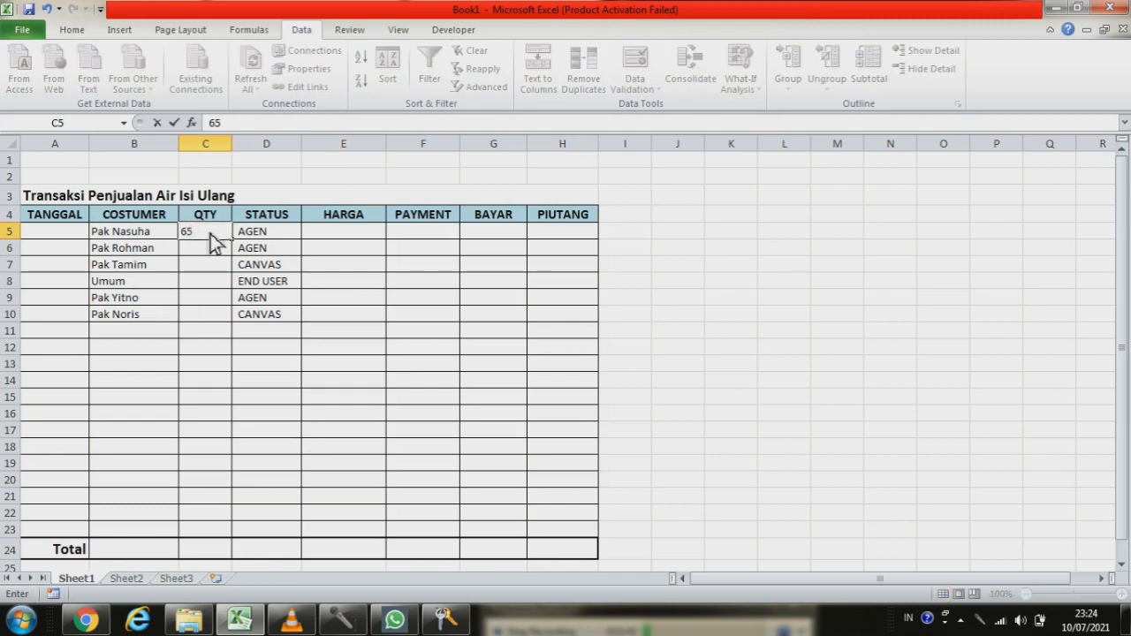
{"action": "key", "text": "Return"}
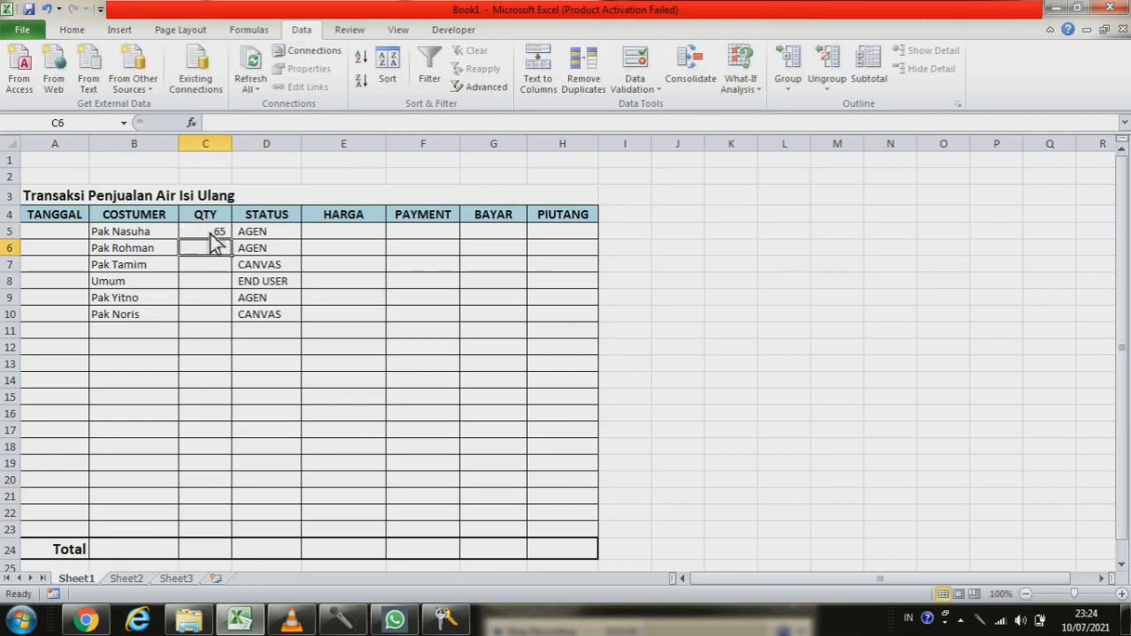
{"action": "type", "text": "7"}
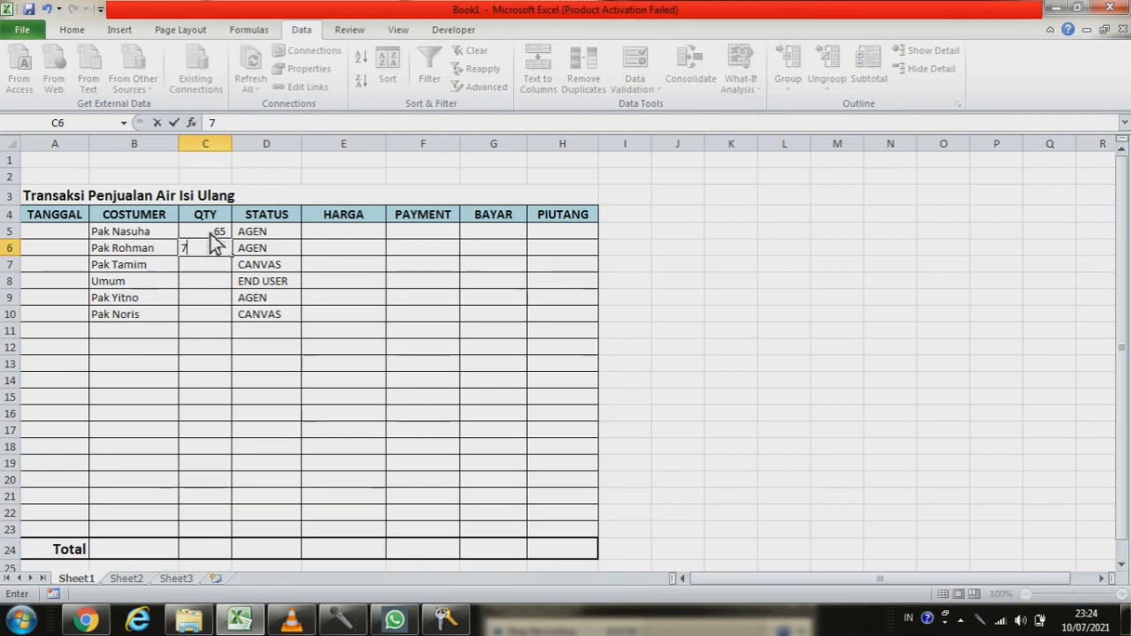
{"action": "type", "text": "0"}
{"action": "key", "text": "Return"}
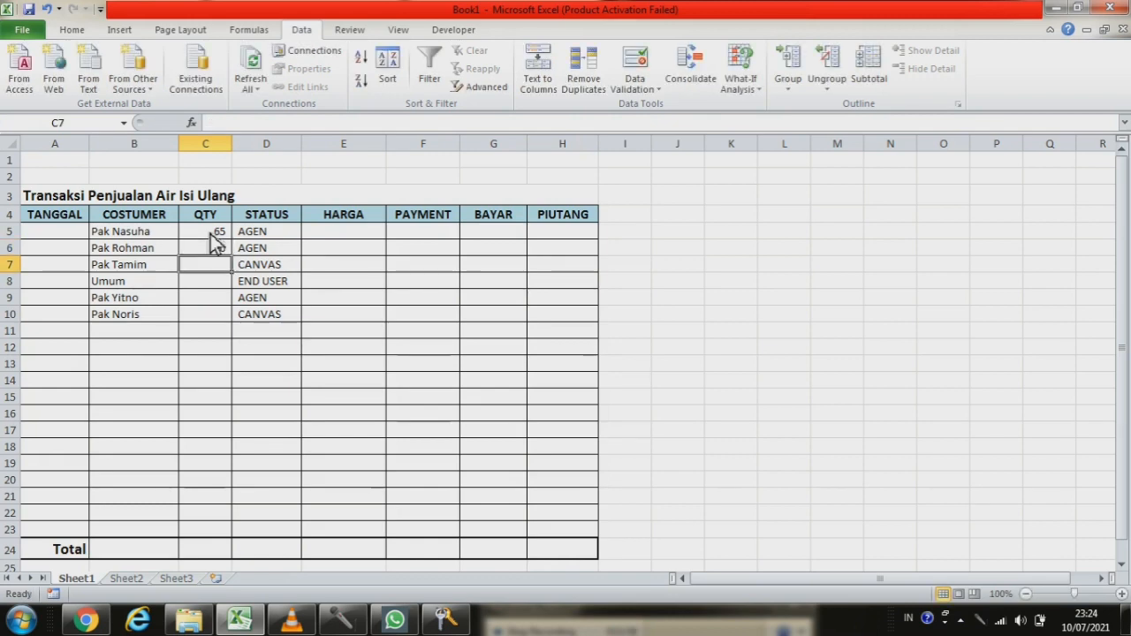
{"action": "type", "text": "55"}
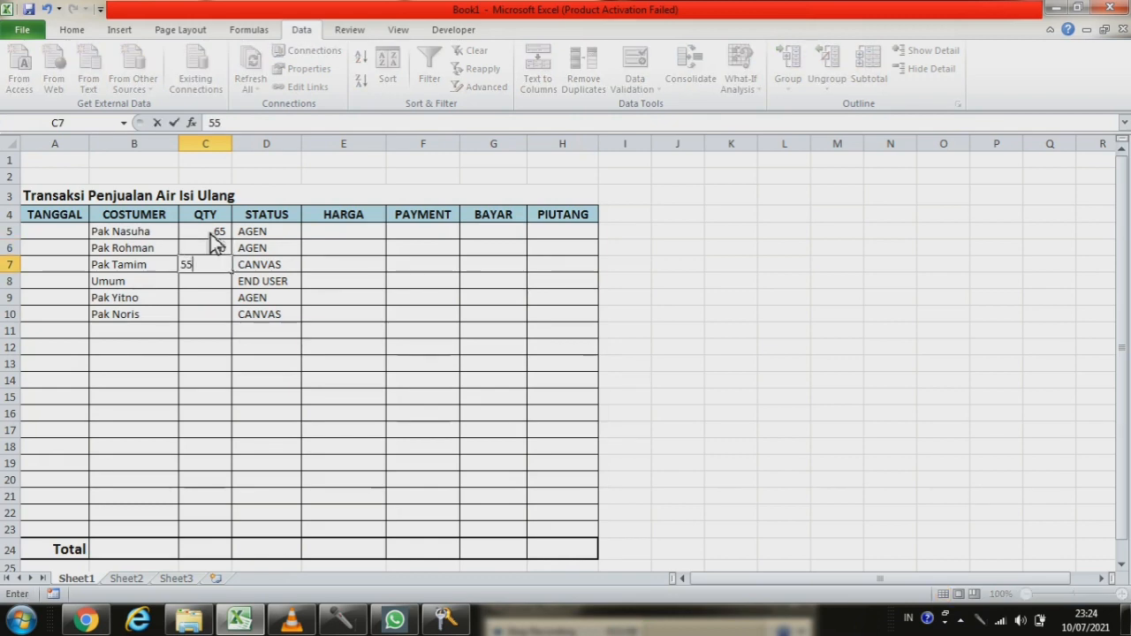
{"action": "key", "text": "Return"}
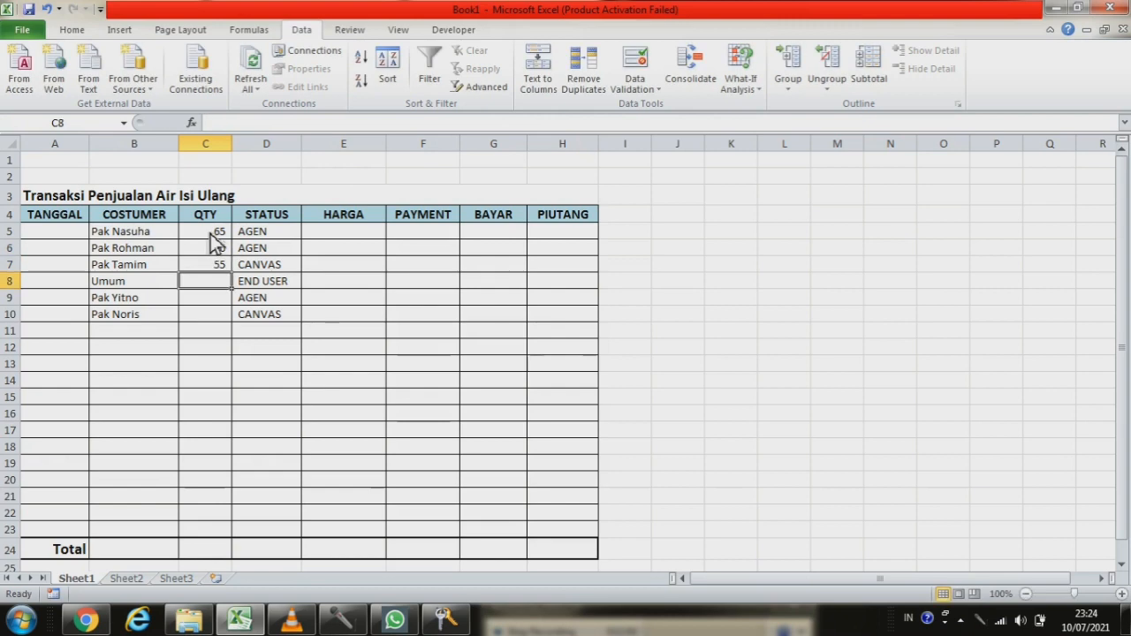
- Enter the quantities 1, 54 and 35 in QTY cells C8 through C10
{"action": "type", "text": "1"}
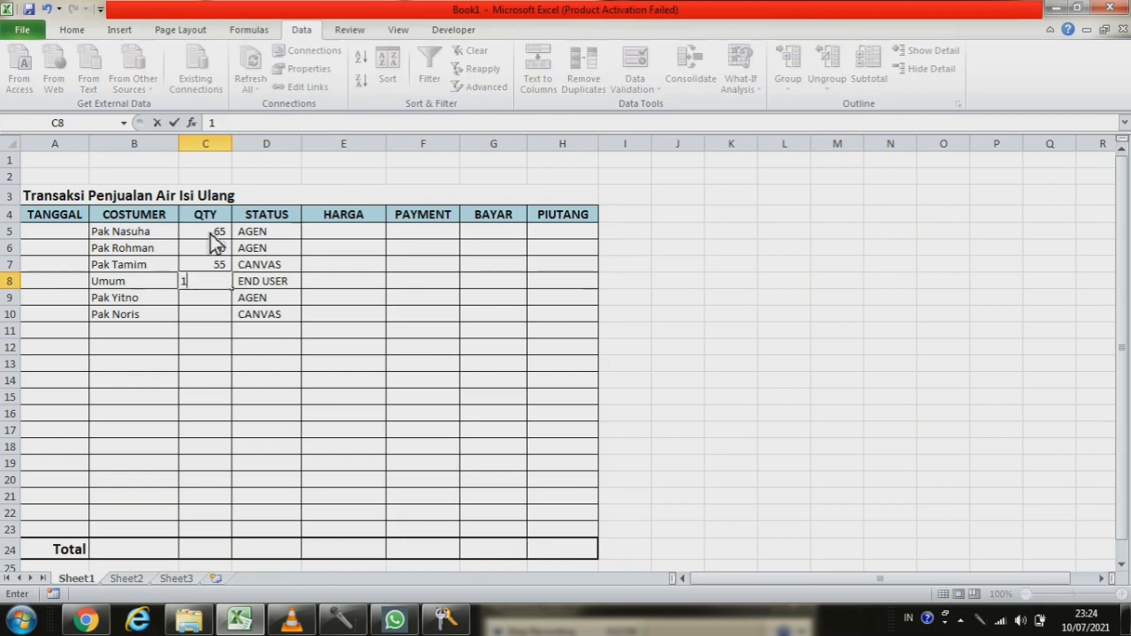
{"action": "key", "text": "Return"}
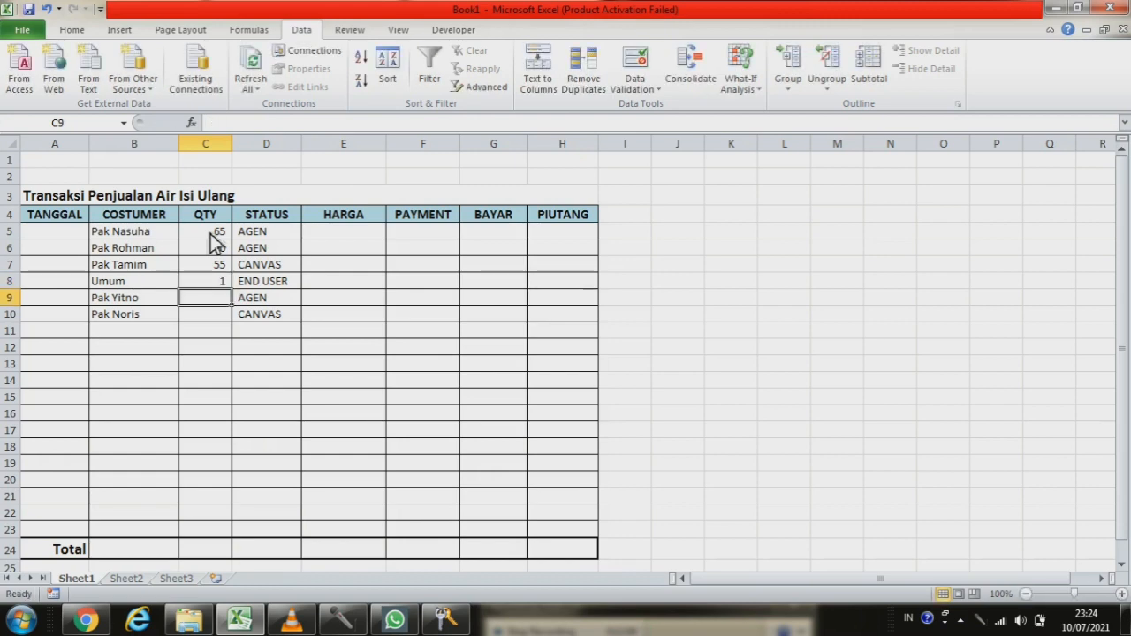
{"action": "type", "text": "5"}
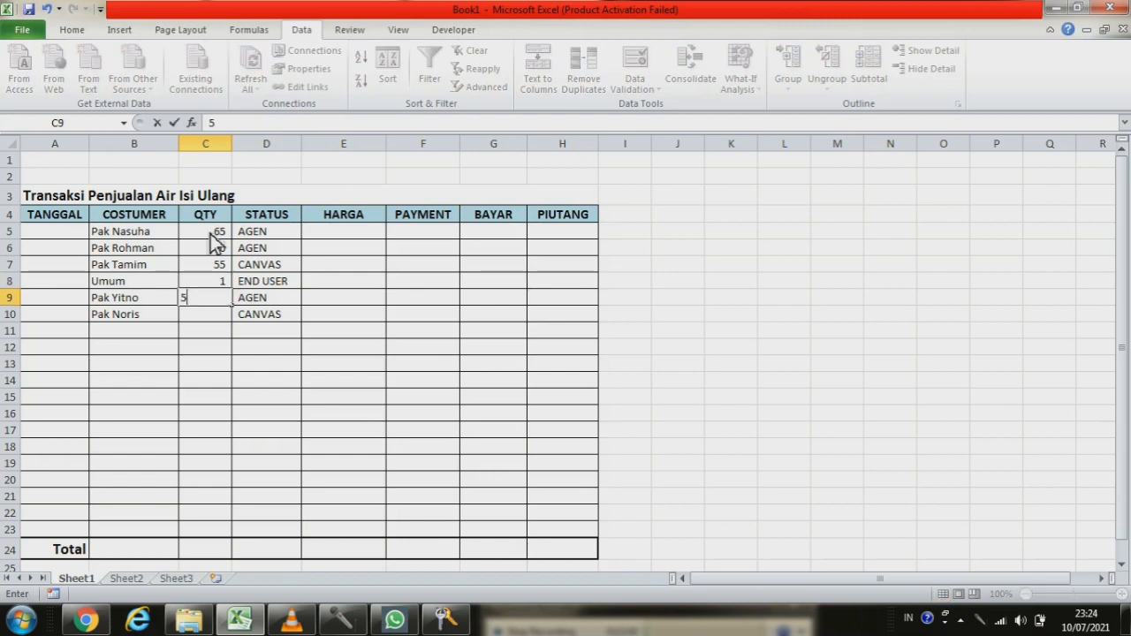
{"action": "type", "text": "4"}
{"action": "key", "text": "Return"}
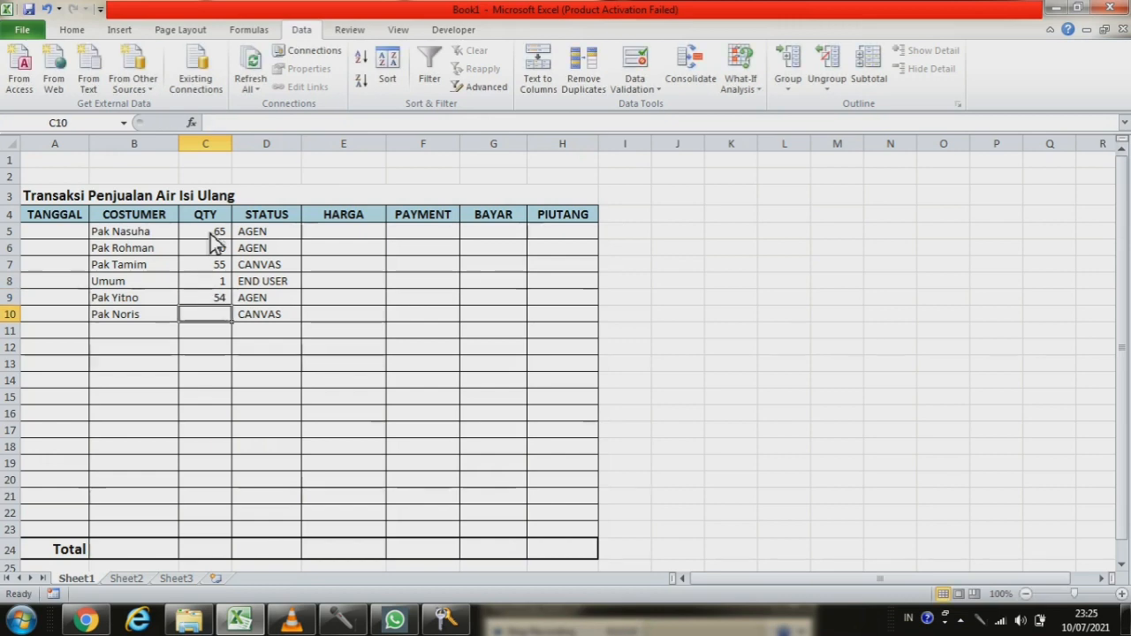
{"action": "type", "text": "3"}
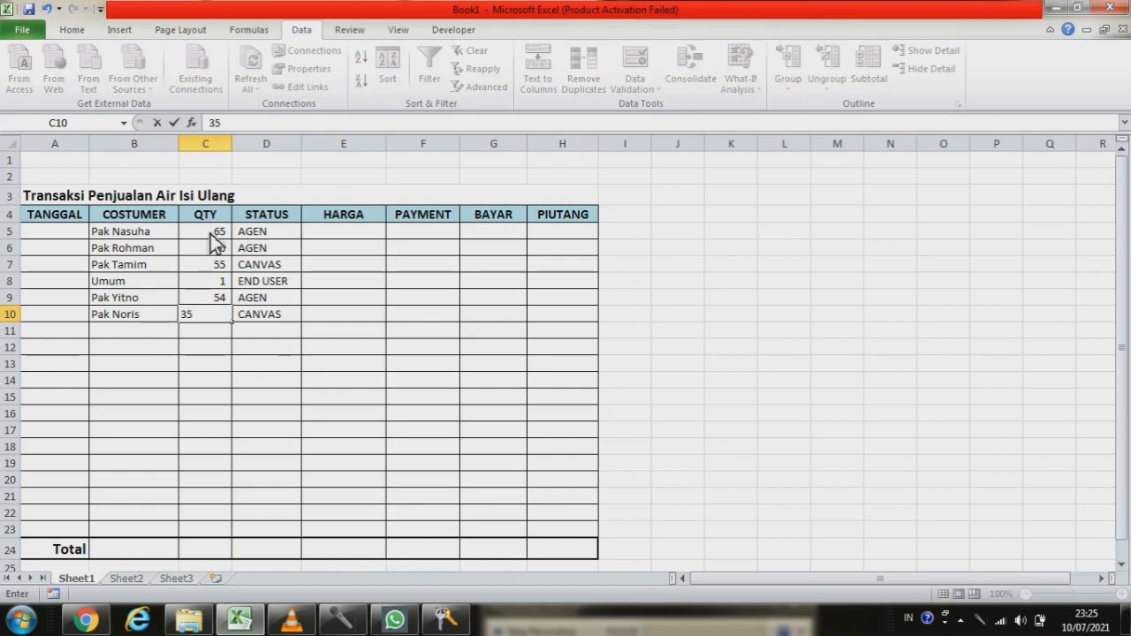
{"action": "type", "text": "5"}
{"action": "key", "text": "Return"}
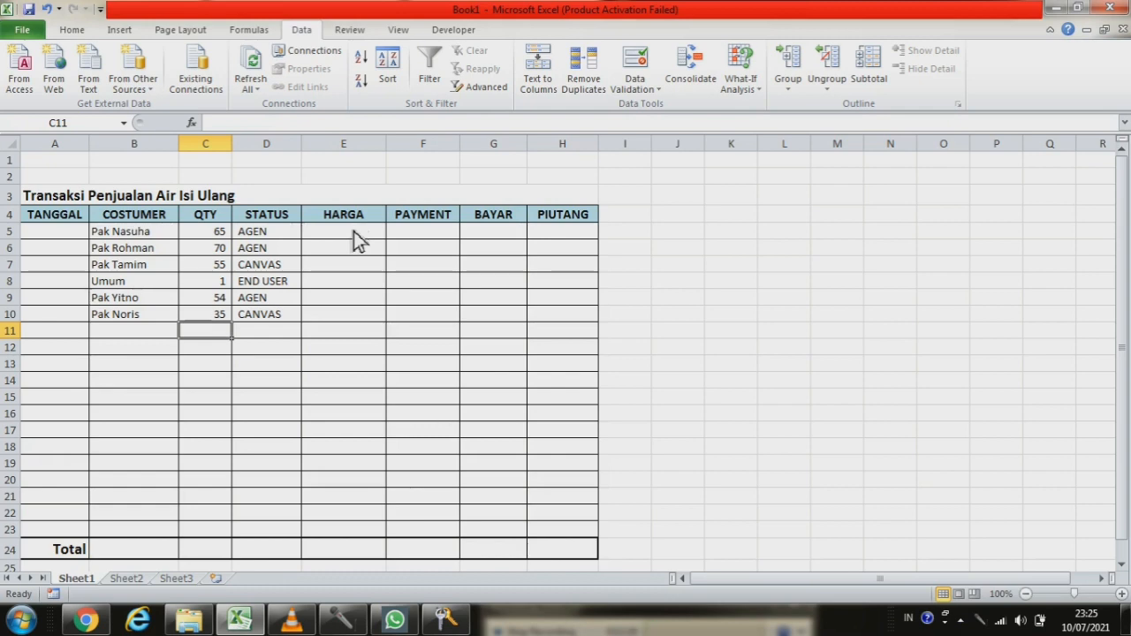
- Review the STATUS lookup formula in Sheet1 cell D5 against the customer and price tables on Sheet2
{"action": "left_click", "coordinate": [281, 235]}
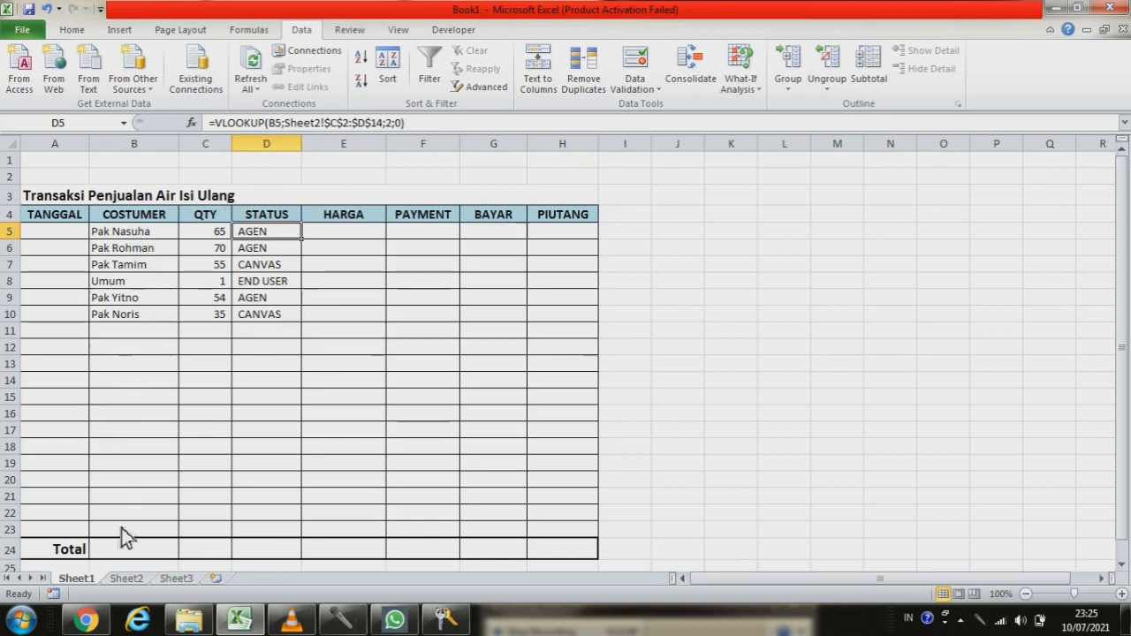
{"action": "left_click", "coordinate": [126, 579]}
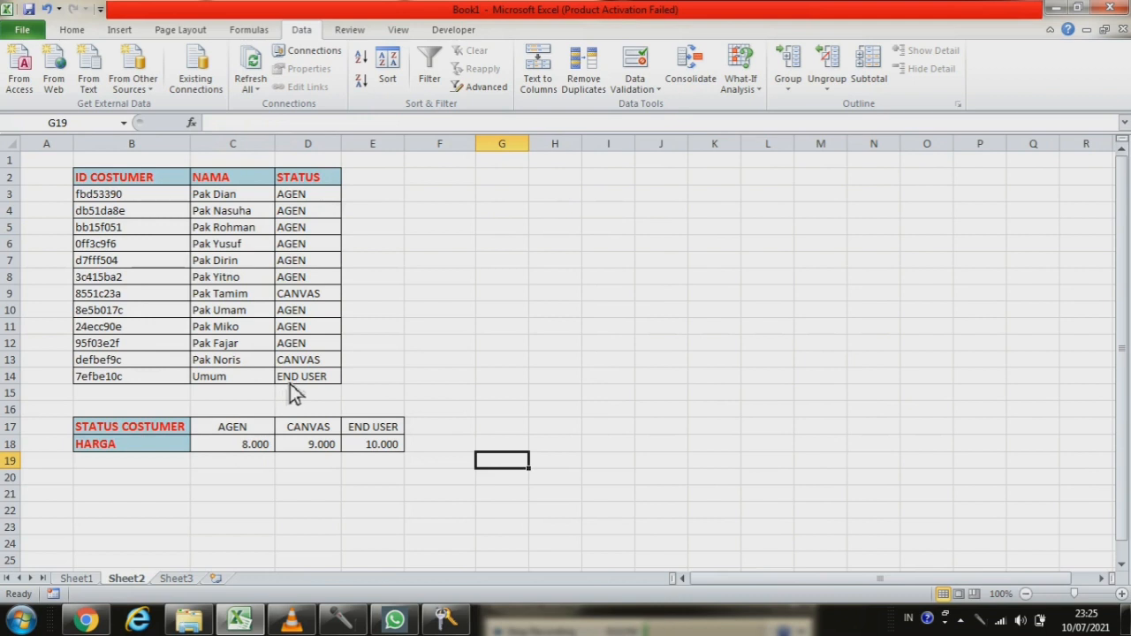
{"action": "left_click", "coordinate": [77, 579]}
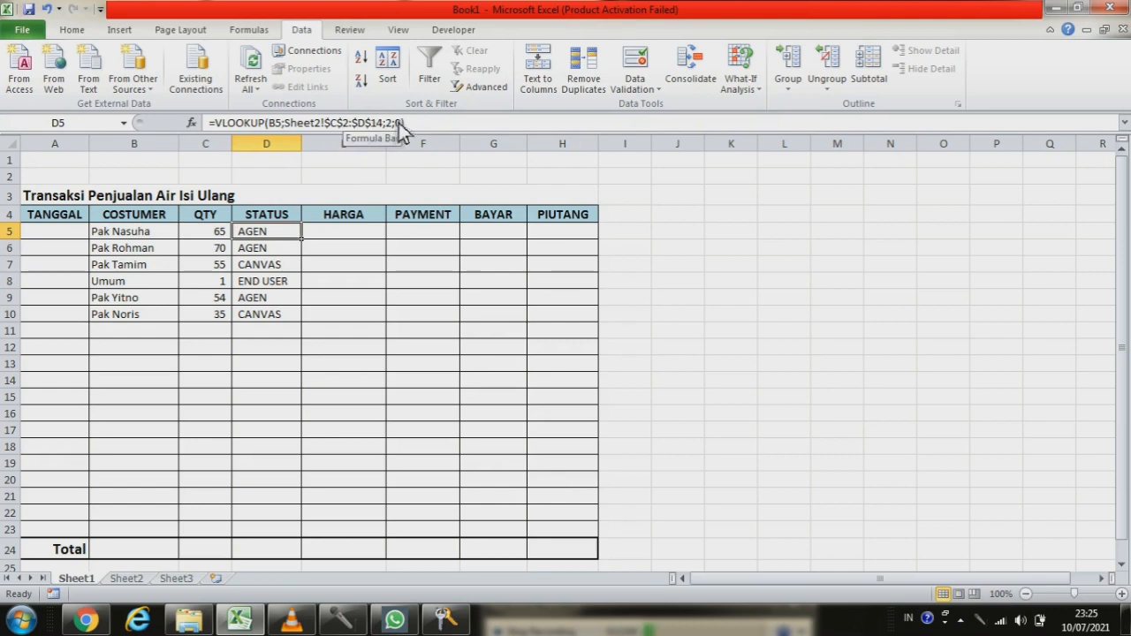
{"action": "left_click", "coordinate": [129, 580]}
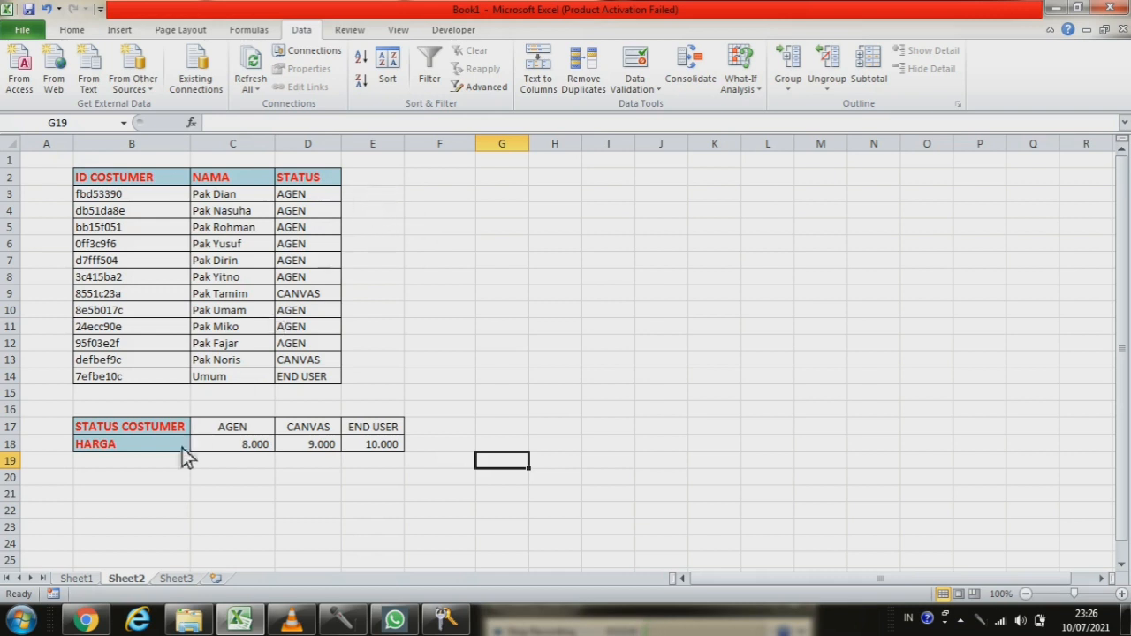
{"action": "left_click", "coordinate": [76, 578]}
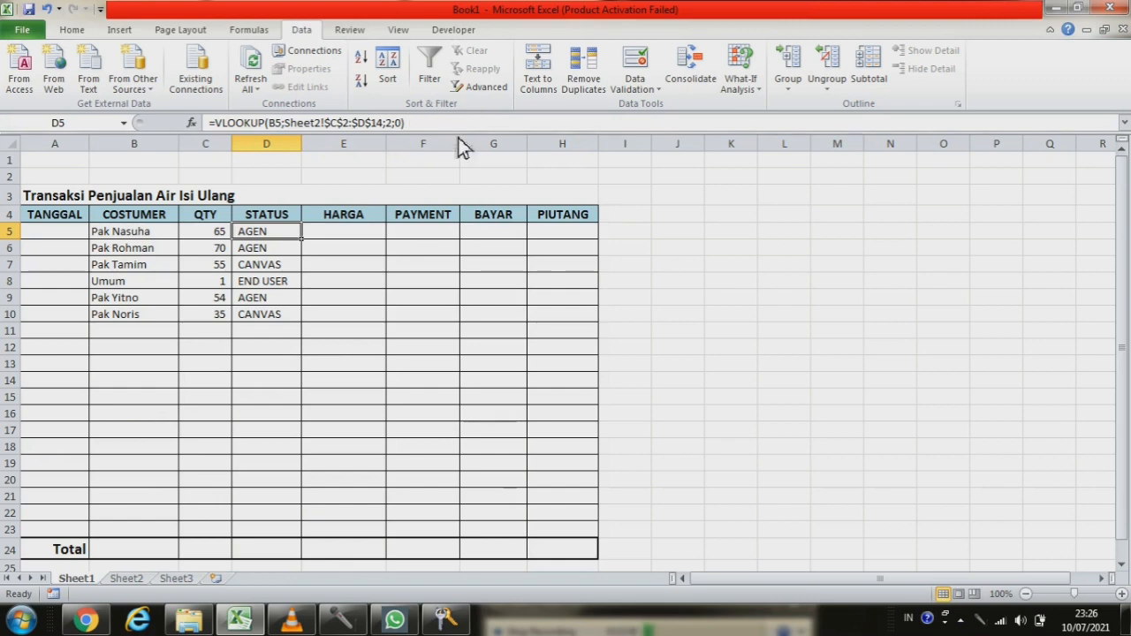
- Begin an HLOOKUP formula in HARGA cell E5 with STATUS cell D5 as the lookup value
{"action": "left_click", "coordinate": [334, 237]}
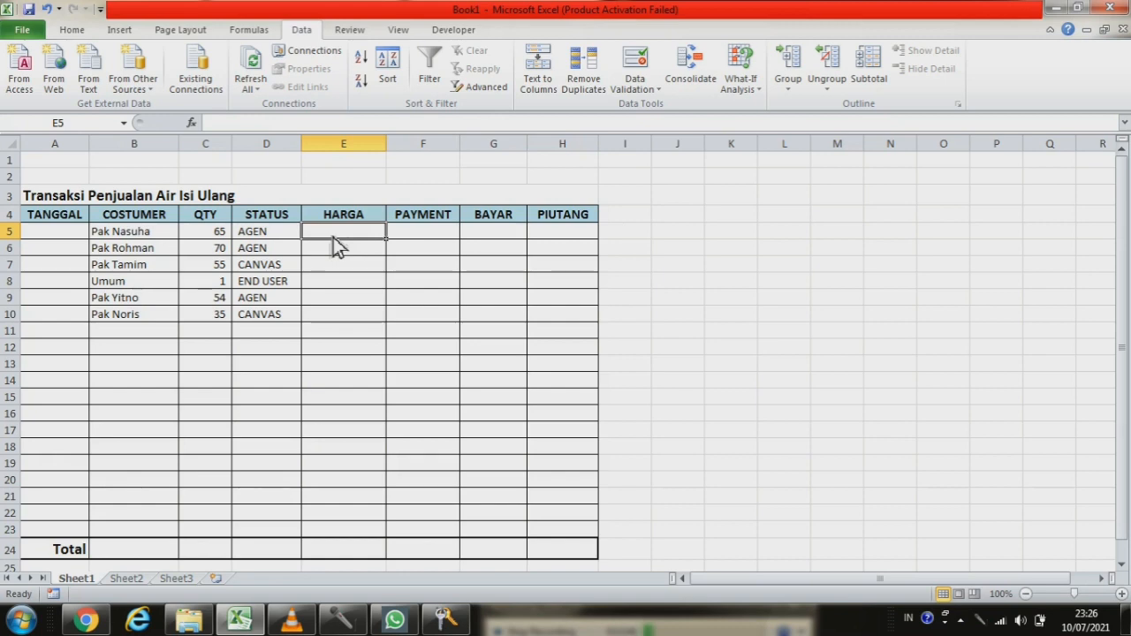
{"action": "type", "text": "="}
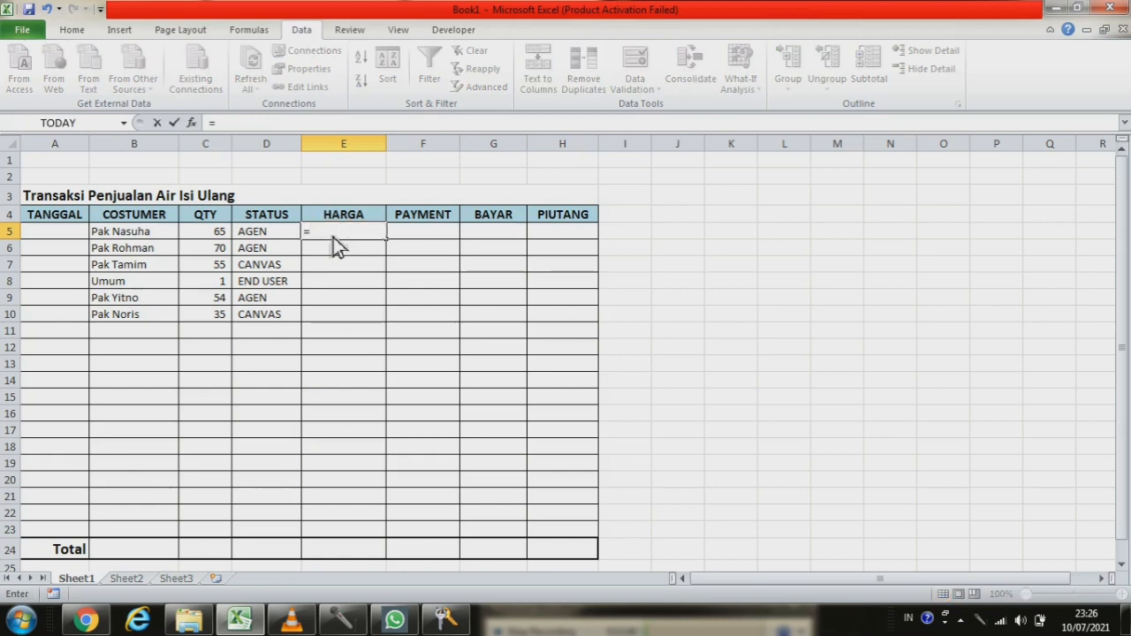
{"action": "type", "text": "H"}
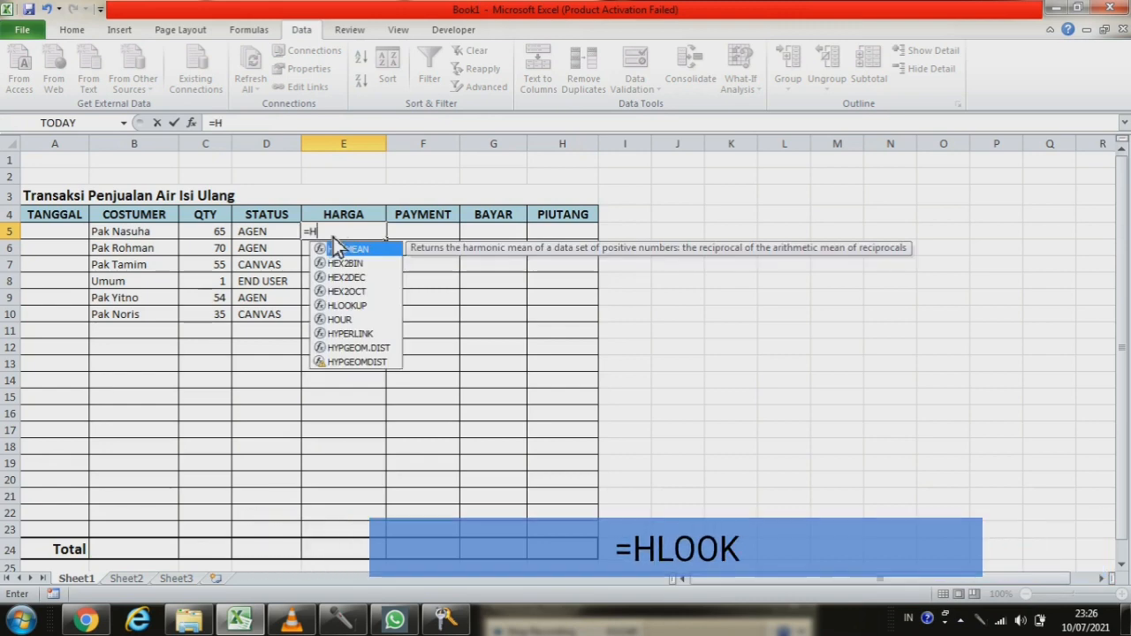
{"action": "type", "text": "loo"}
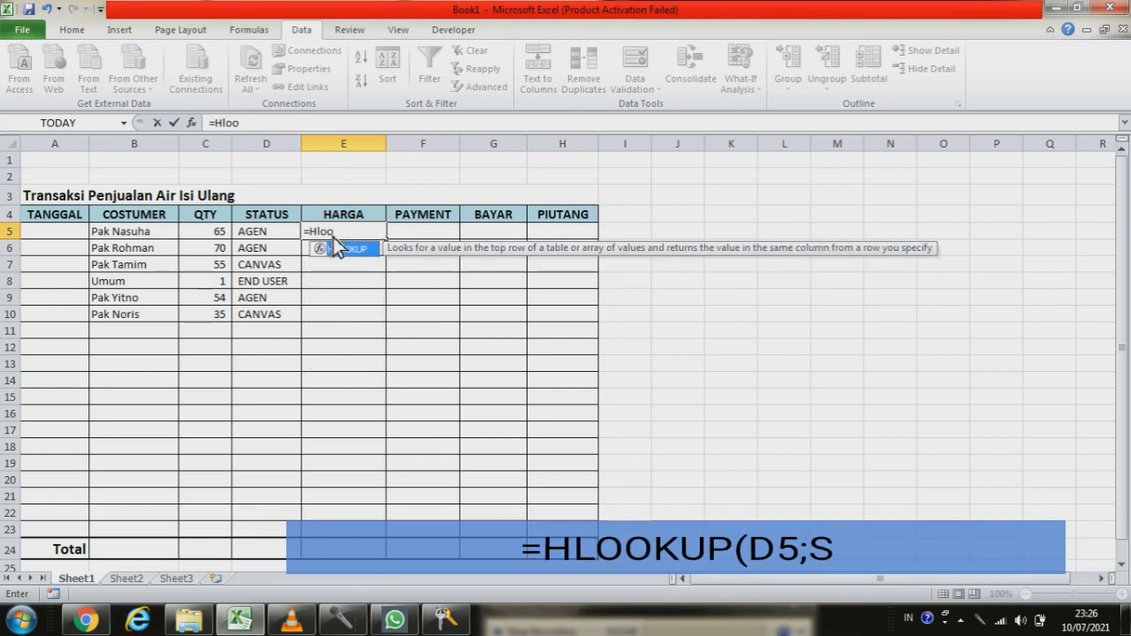
{"action": "type", "text": "kuo"}
{"action": "key", "text": "BackSpace"}
{"action": "type", "text": "p"}
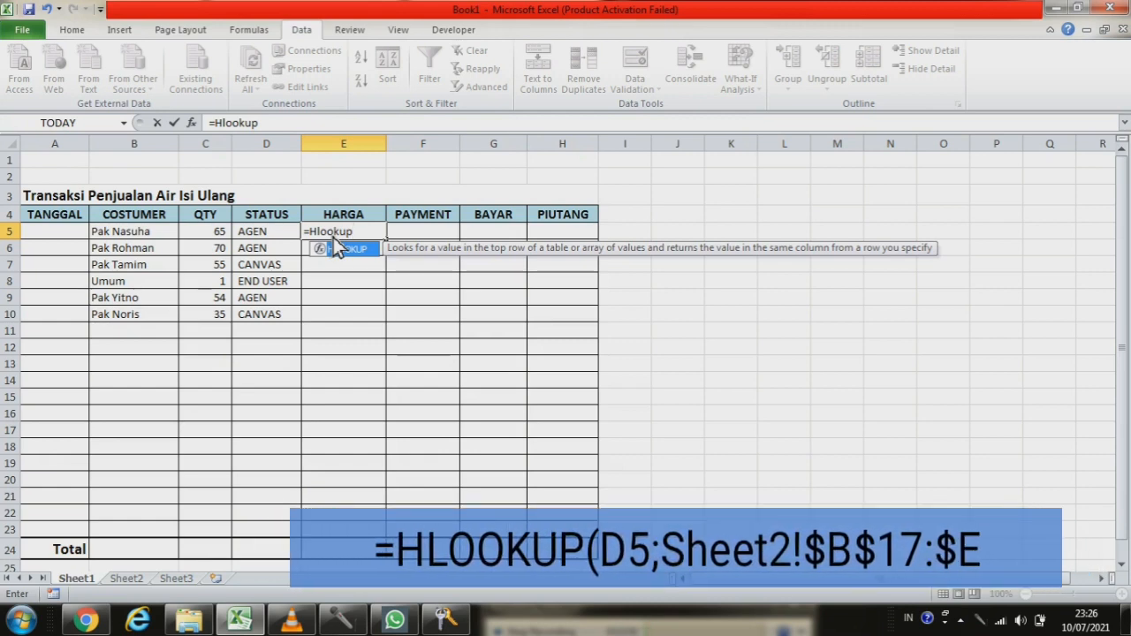
{"action": "type", "text": "("}
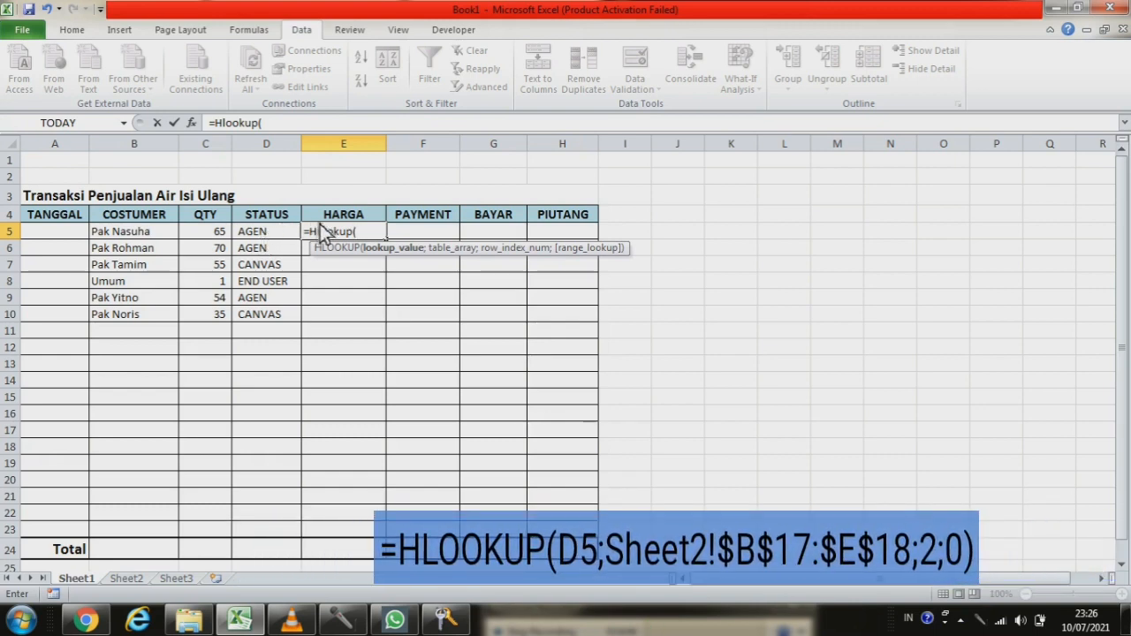
{"action": "left_click", "coordinate": [262, 240]}
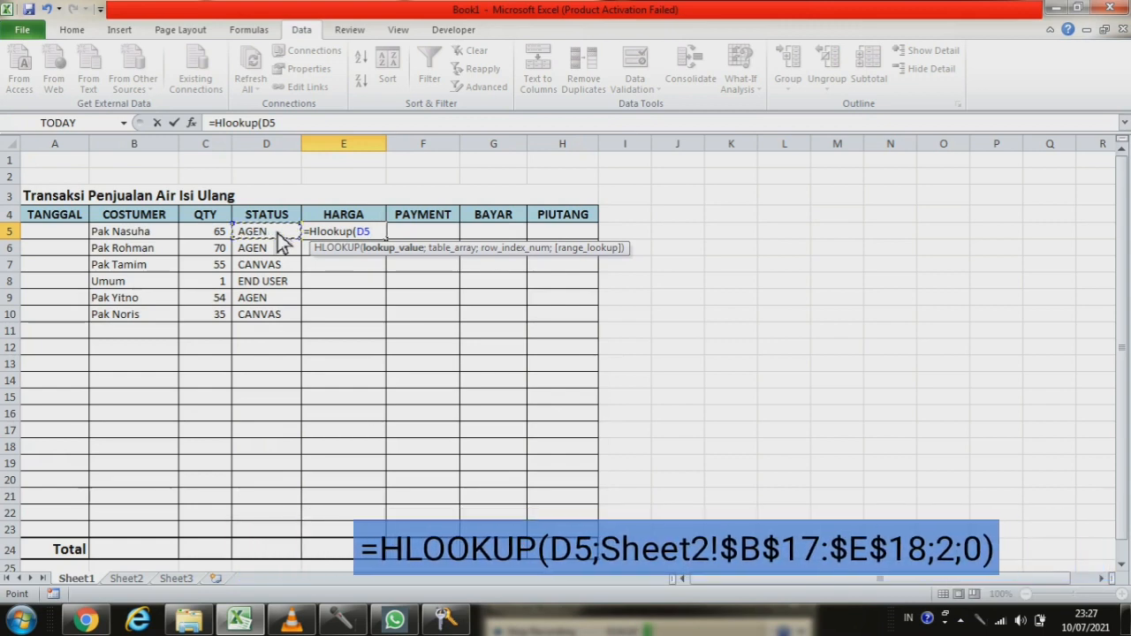
{"action": "type", "text": ";"}
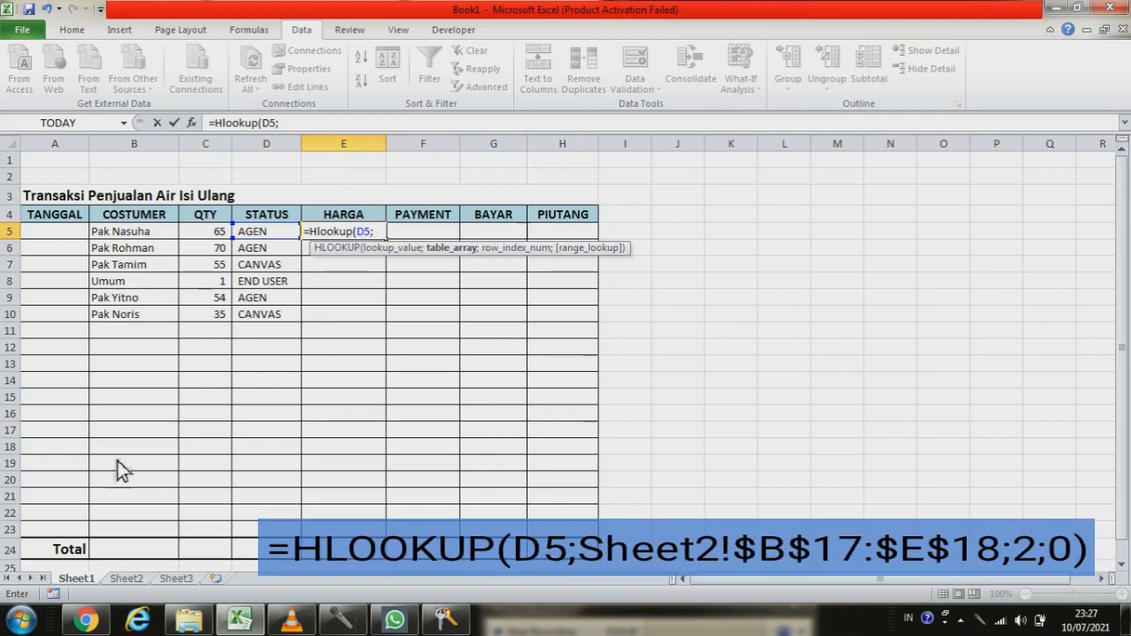
- Complete the HLOOKUP formula with the absolute range Sheet2!$B$17:$E$18, row index 2 and range lookup 0
{"action": "left_click", "coordinate": [126, 579]}
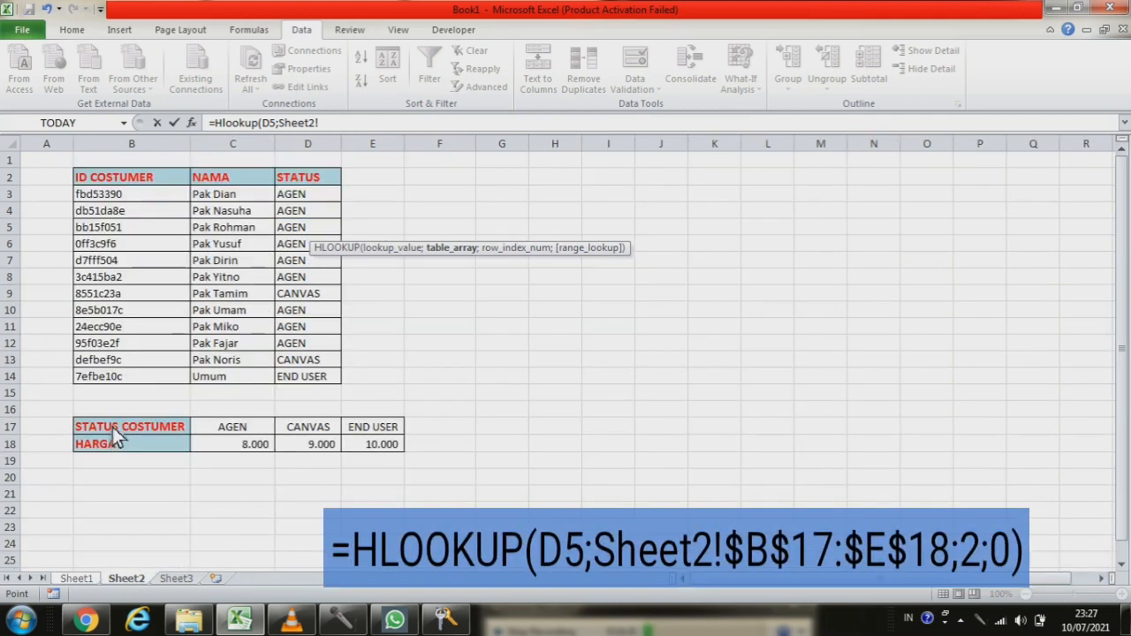
{"action": "left_click_drag", "start_coordinate": [112, 427], "coordinate": [378, 459]}
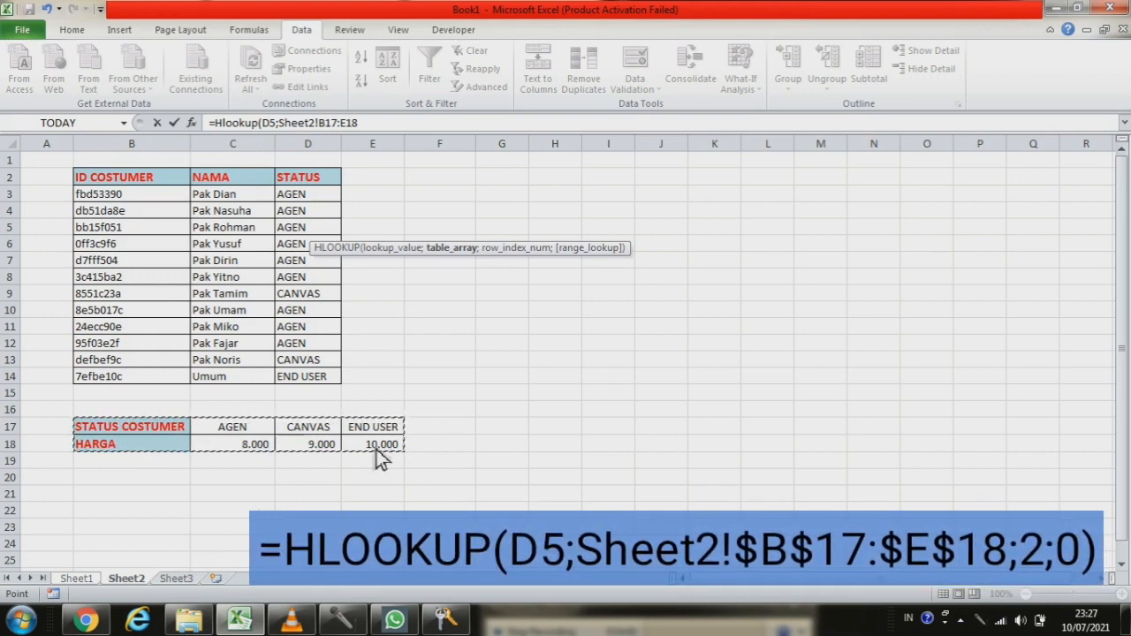
{"action": "key", "text": "F4"}
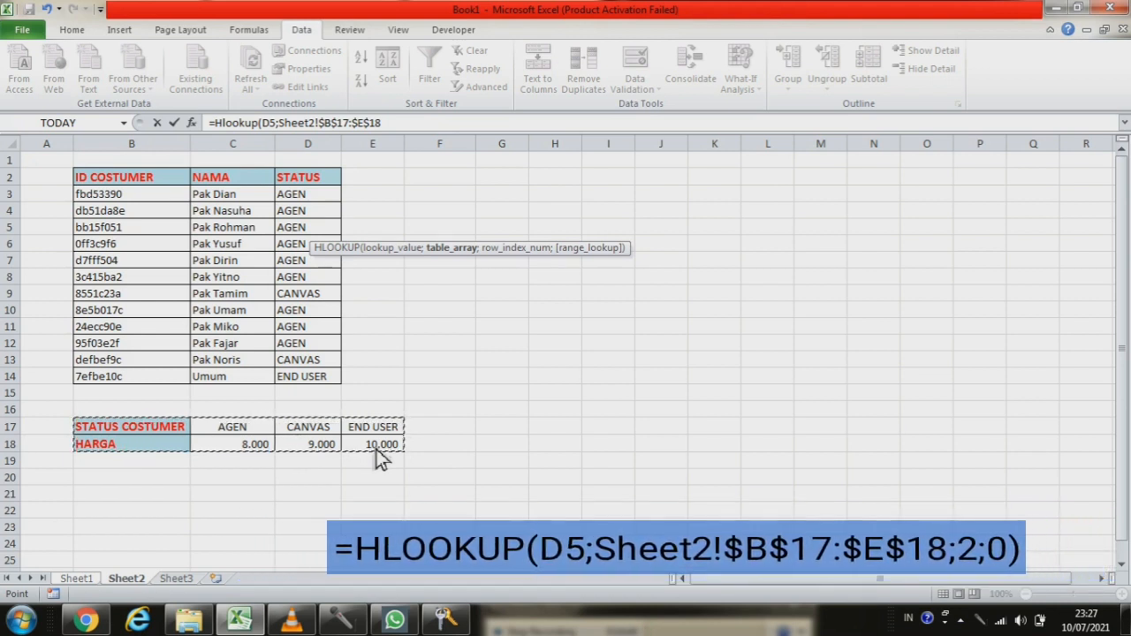
{"action": "type", "text": ";"}
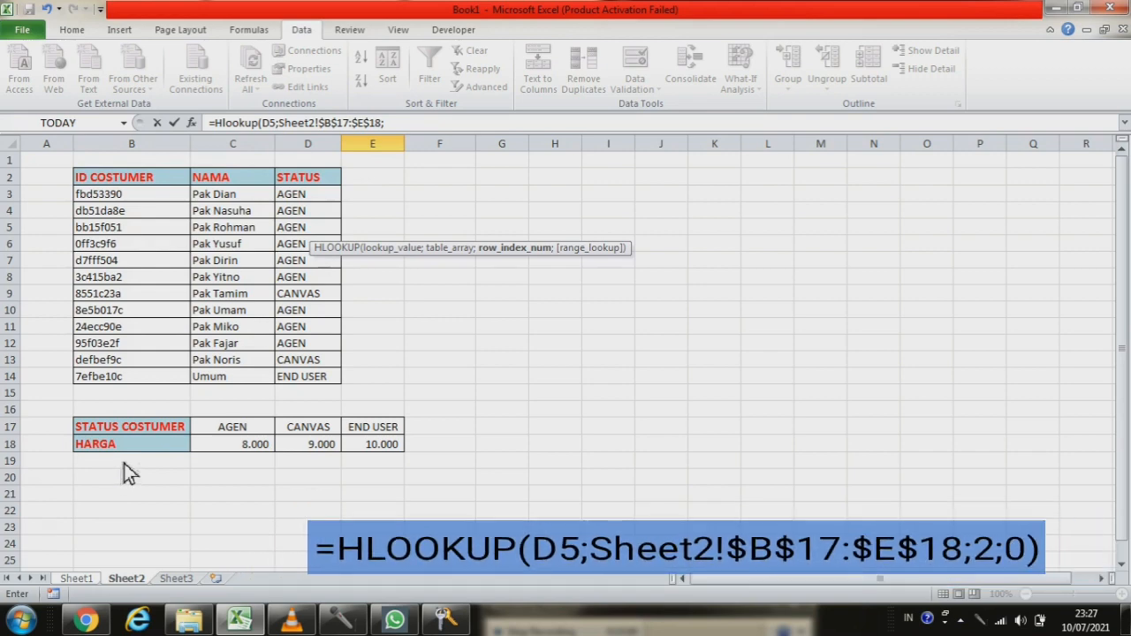
{"action": "type", "text": "2;"}
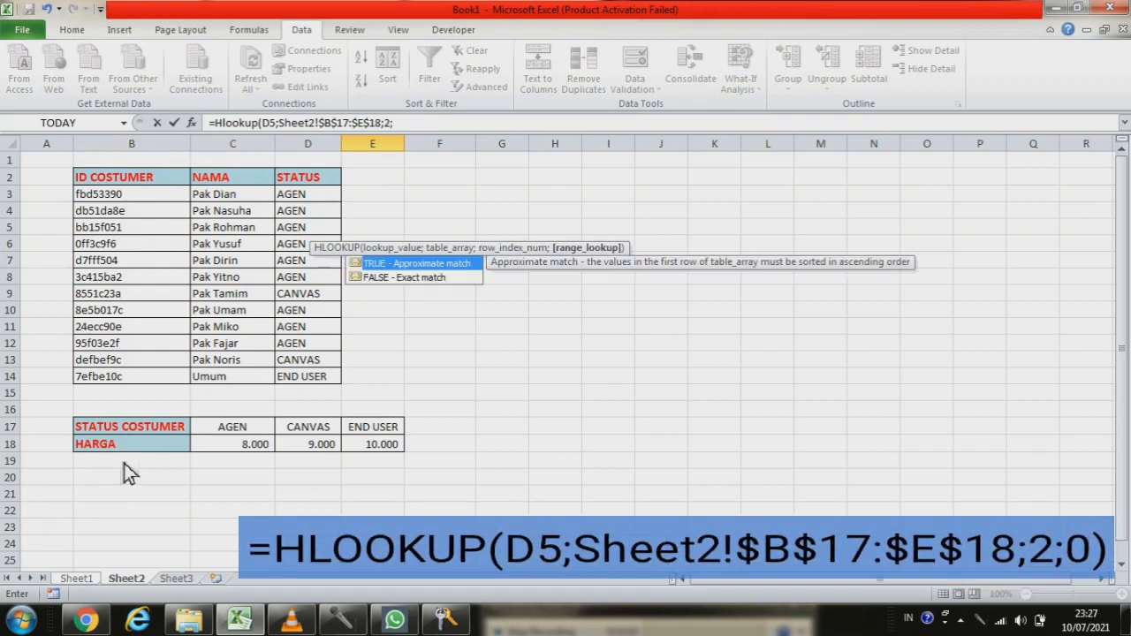
{"action": "type", "text": "0"}
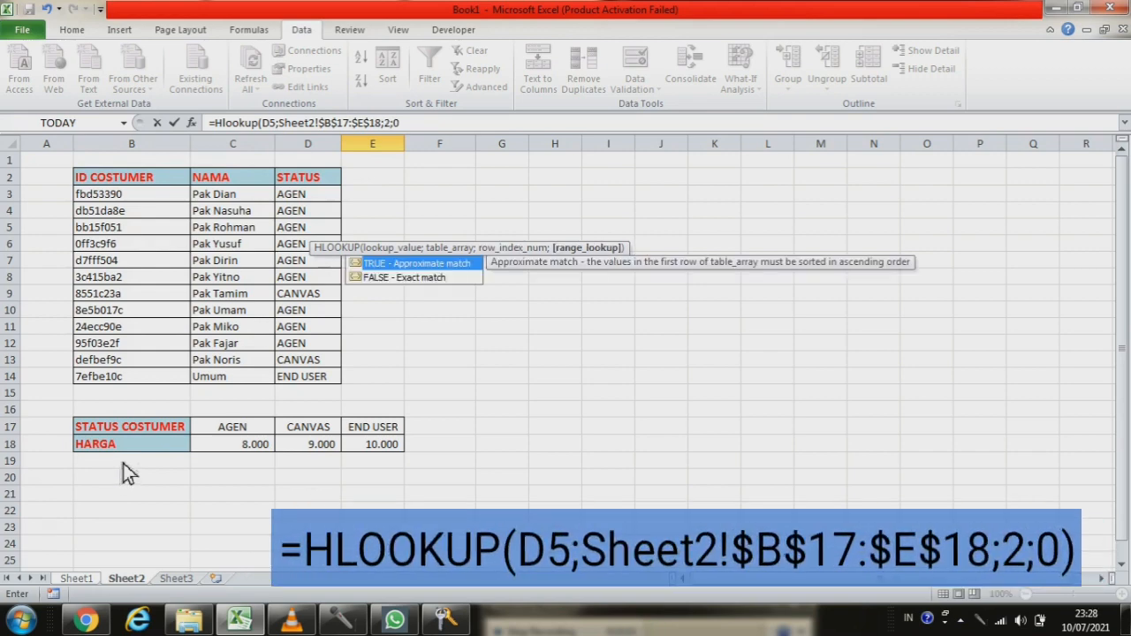
{"action": "type", "text": ")"}
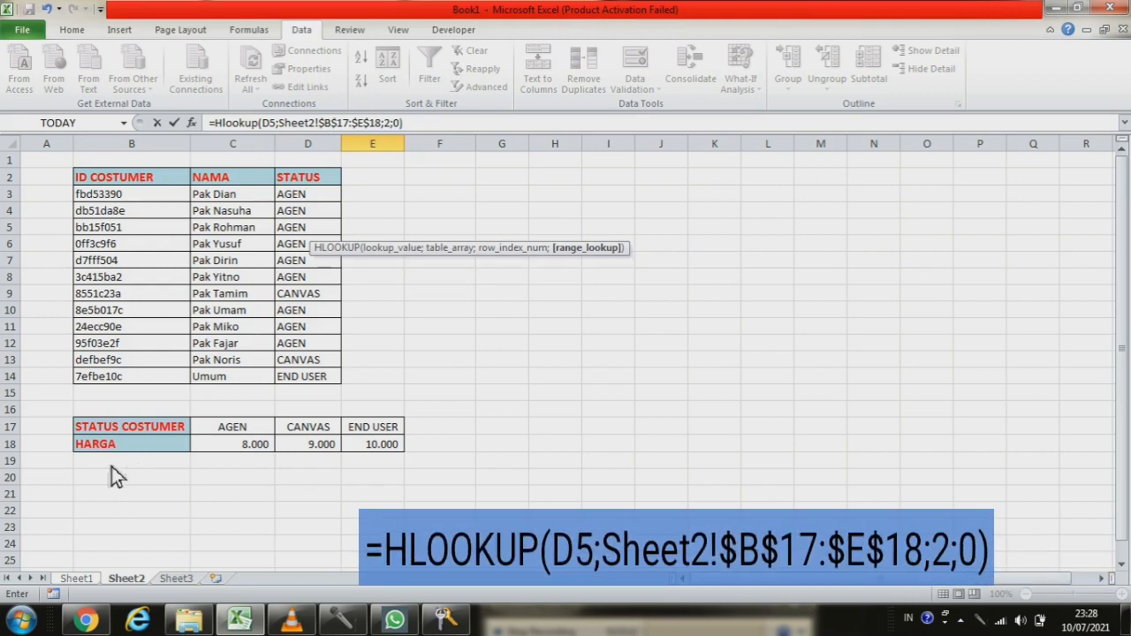
{"action": "key", "text": "Return"}
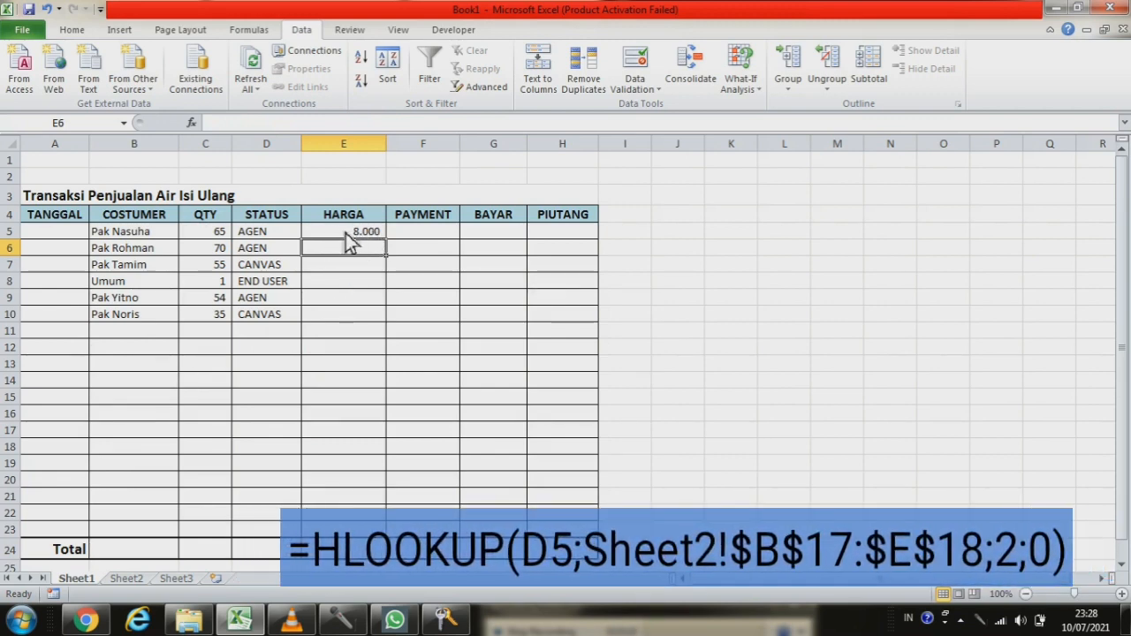
- Check the price table on Sheet2, then fill the HARGA formula from Sheet1 cell E5 down to E10
{"action": "left_click", "coordinate": [132, 582]}
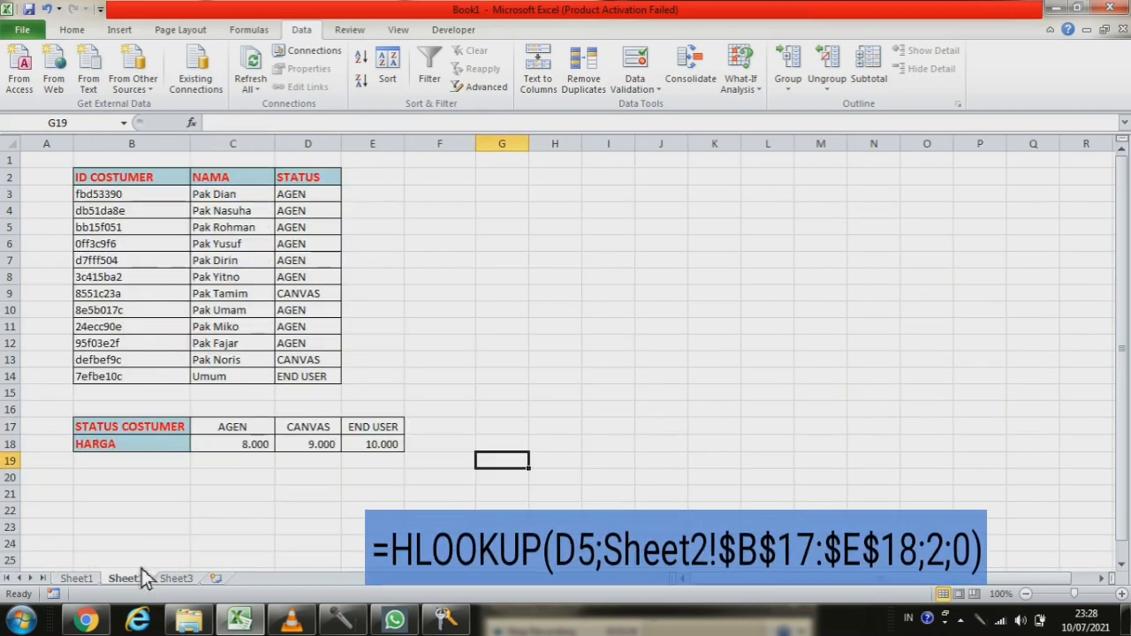
{"action": "left_click", "coordinate": [76, 579]}
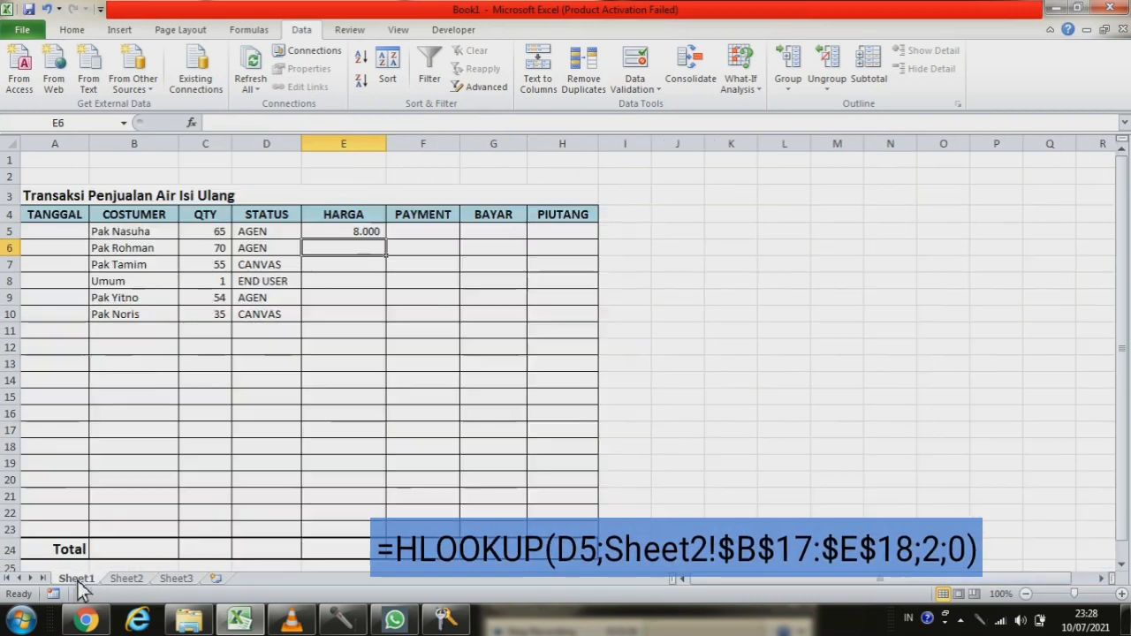
{"action": "left_click", "coordinate": [351, 235]}
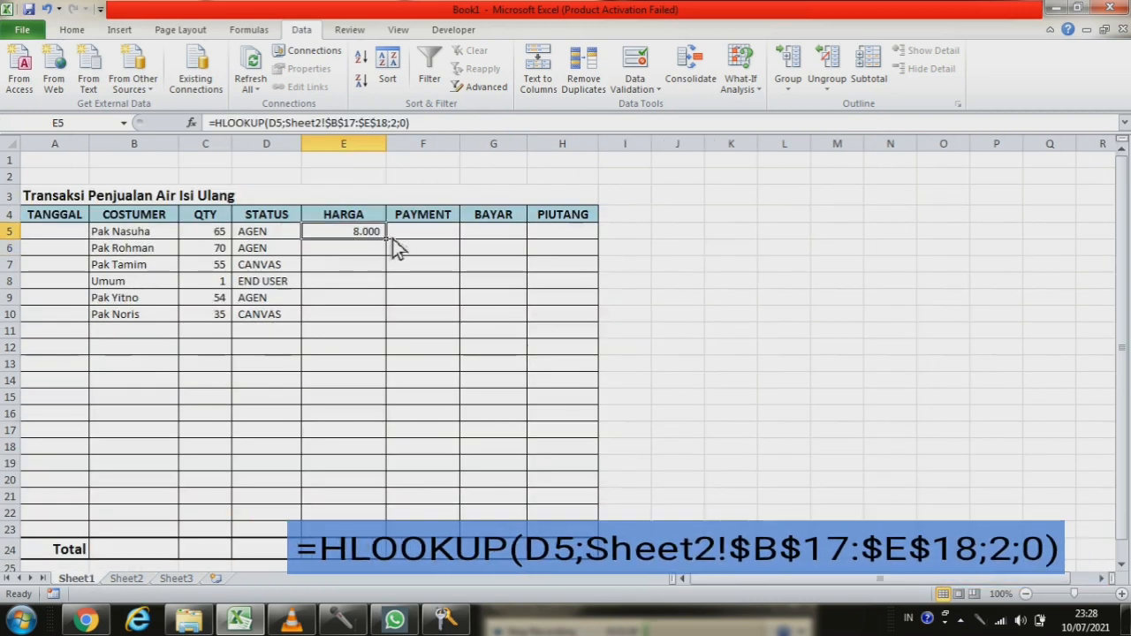
{"action": "left_click_drag", "start_coordinate": [387, 239], "coordinate": [391, 323]}
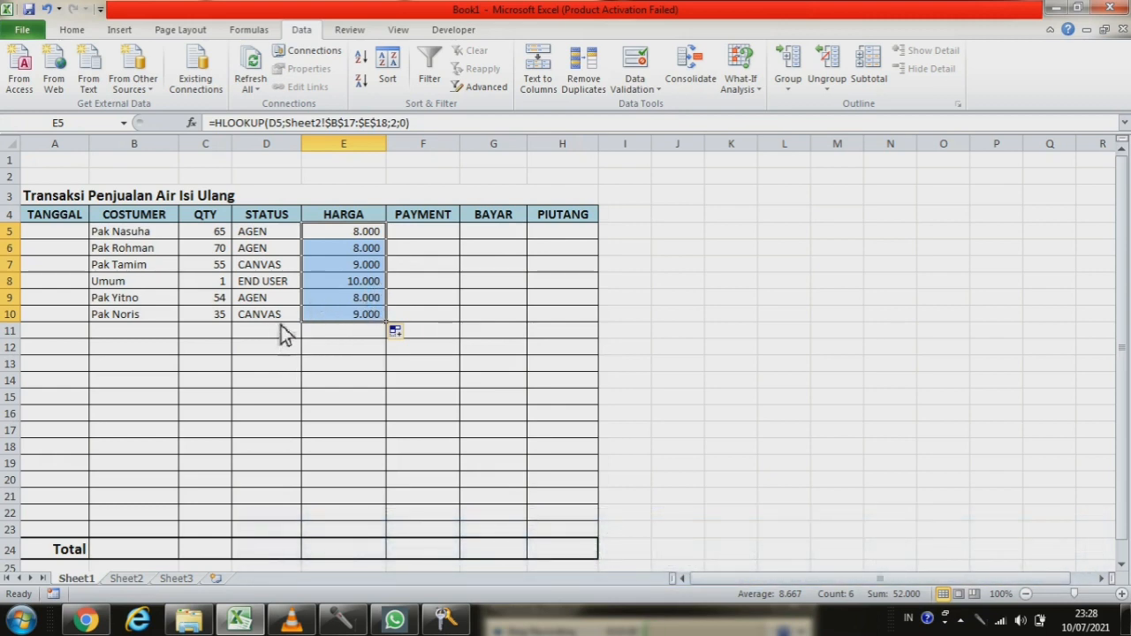
- Review the HLOOKUP formula in HARGA cell E5 against the status and price table on Sheet2
{"action": "left_click", "coordinate": [352, 234]}
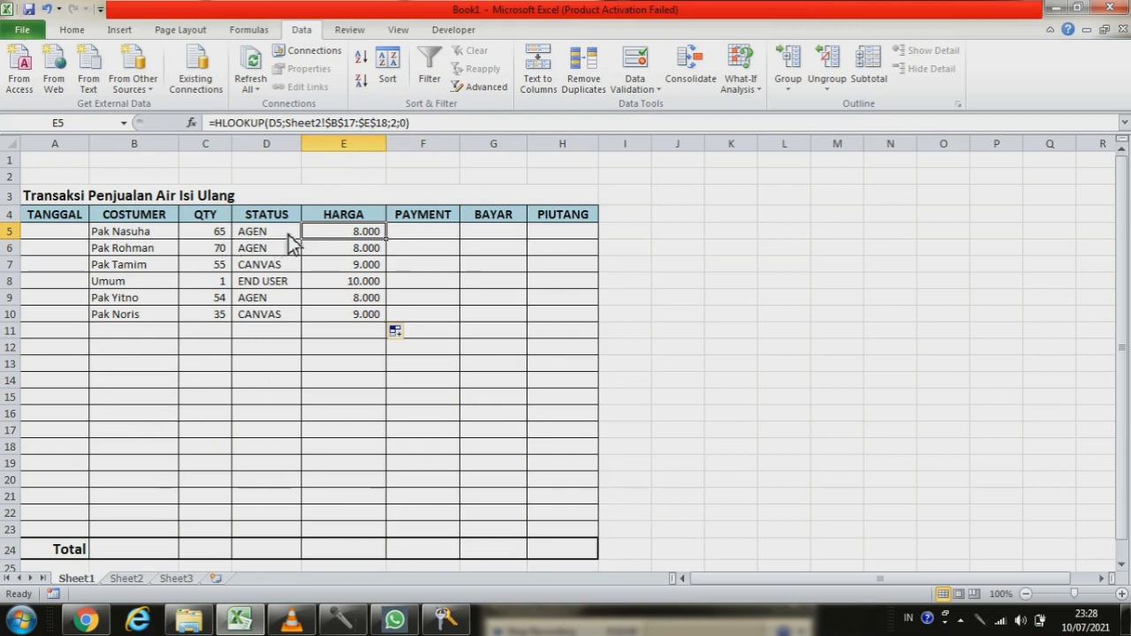
{"action": "left_click", "coordinate": [135, 579]}
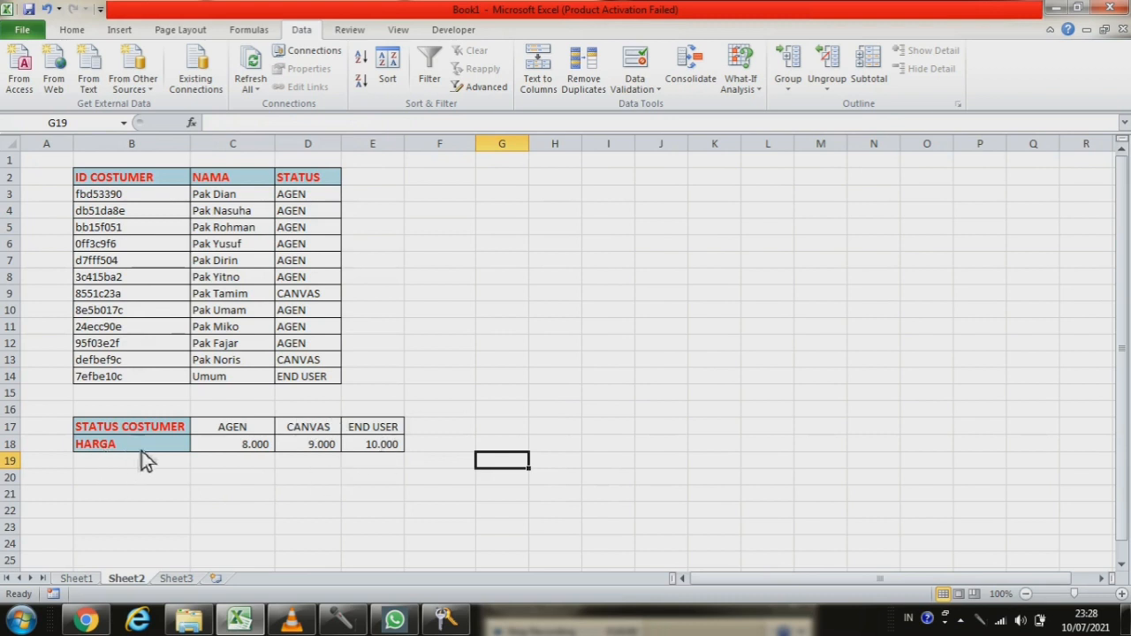
{"action": "left_click", "coordinate": [79, 579]}
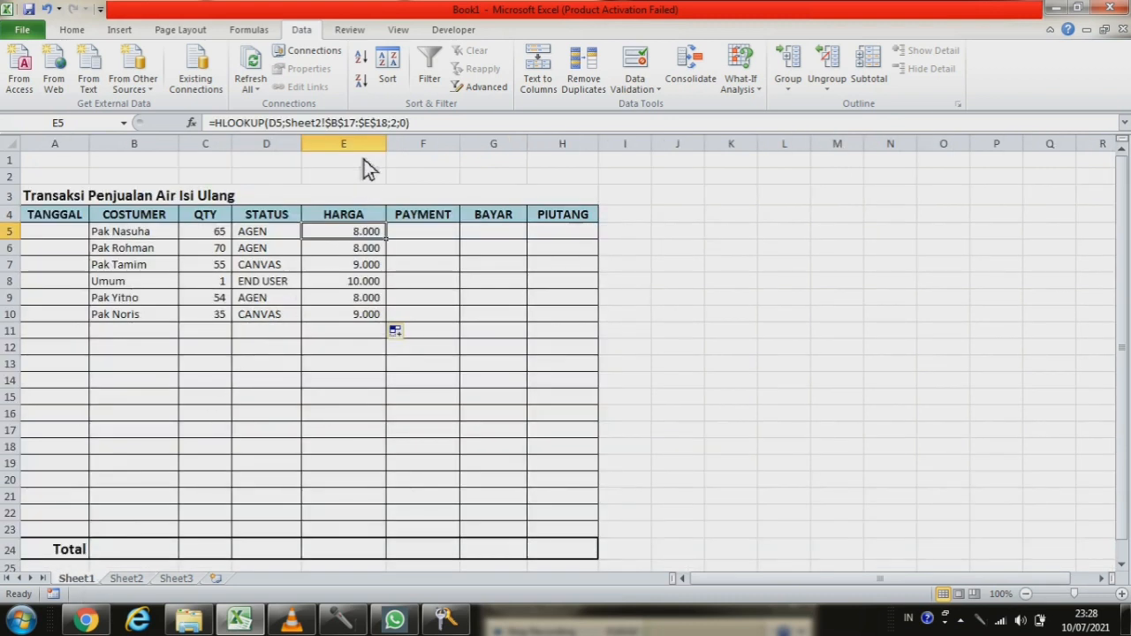
{"action": "left_click", "coordinate": [131, 579]}
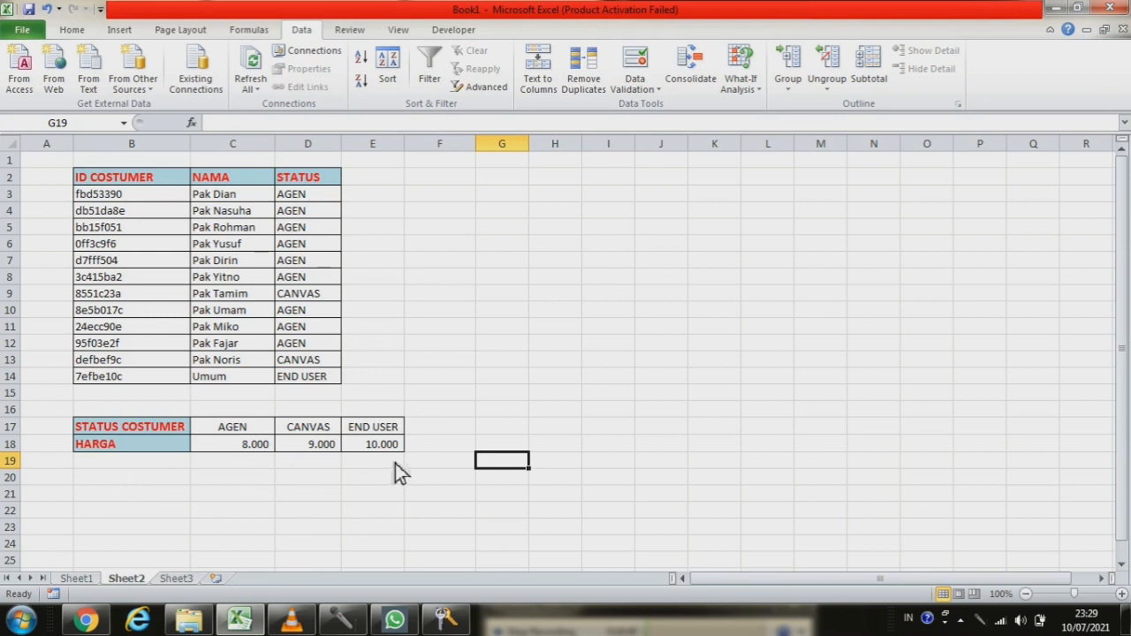
{"action": "left_click", "coordinate": [78, 579]}
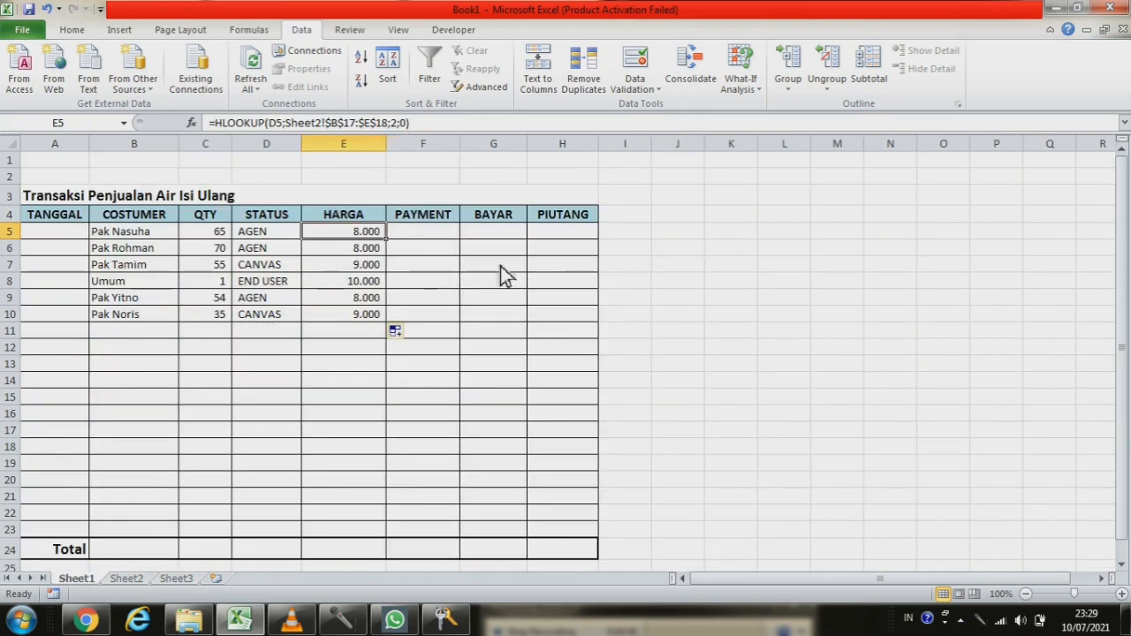
- Enter the formula =C5*E5 in PAYMENT cell F5 and fill it down to F10
{"action": "left_click", "coordinate": [428, 234]}
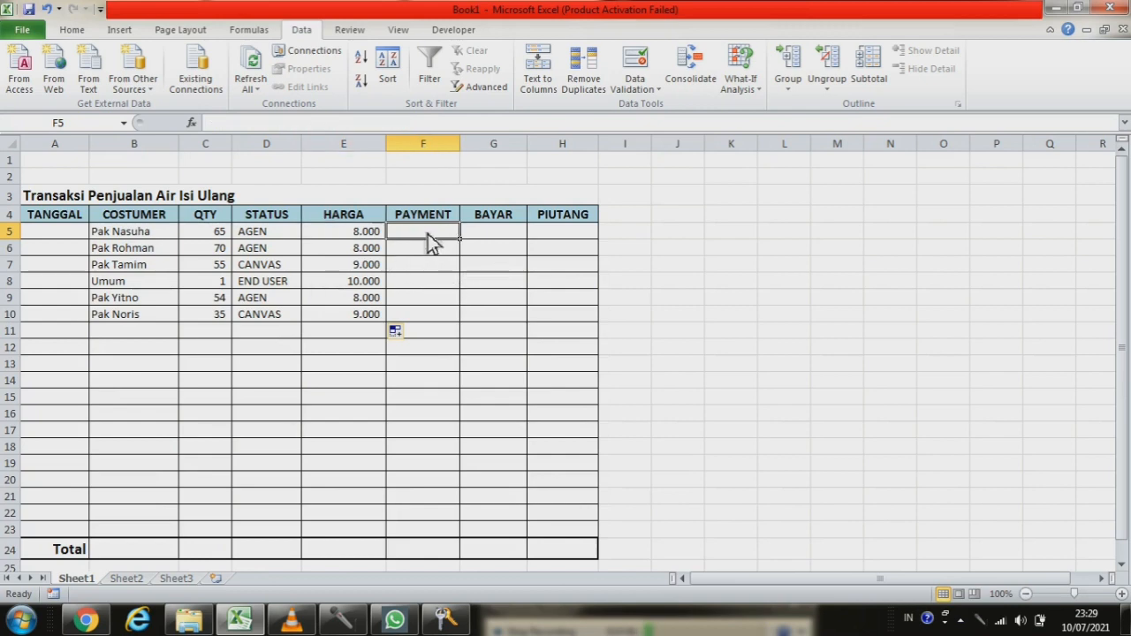
{"action": "type", "text": "="}
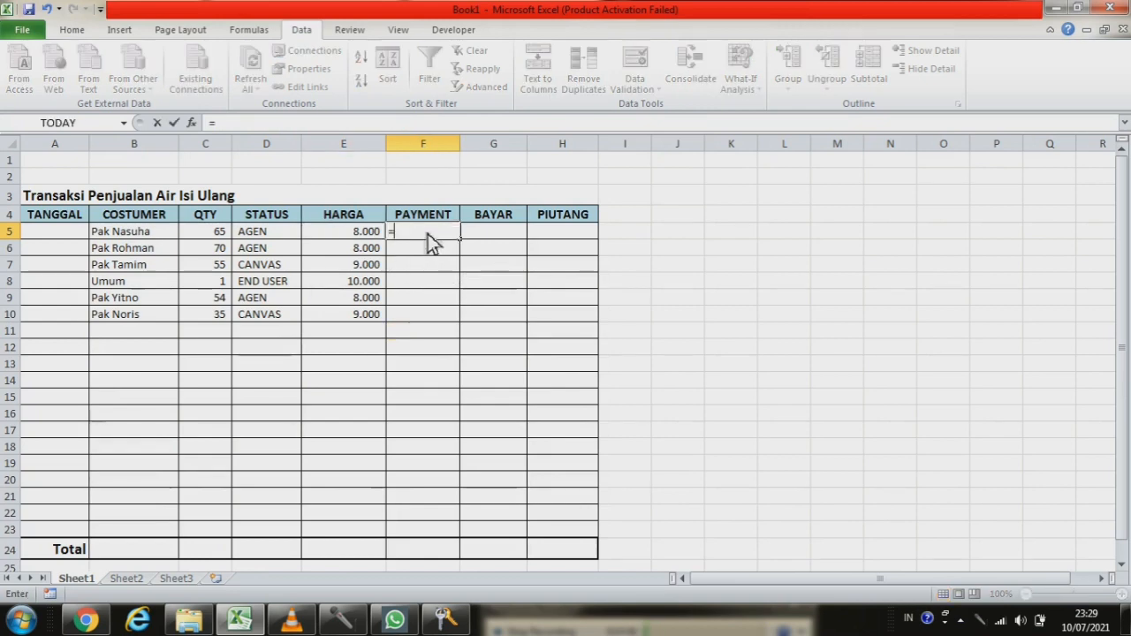
{"action": "left_click", "coordinate": [213, 237]}
{"action": "type", "text": "*"}
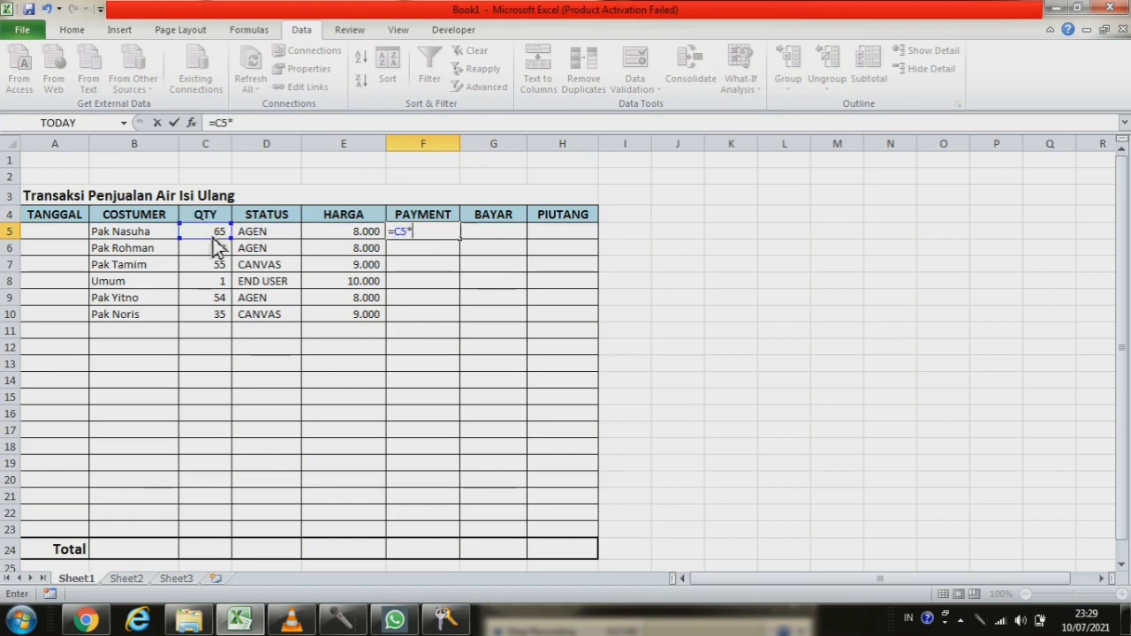
{"action": "left_click", "coordinate": [369, 236]}
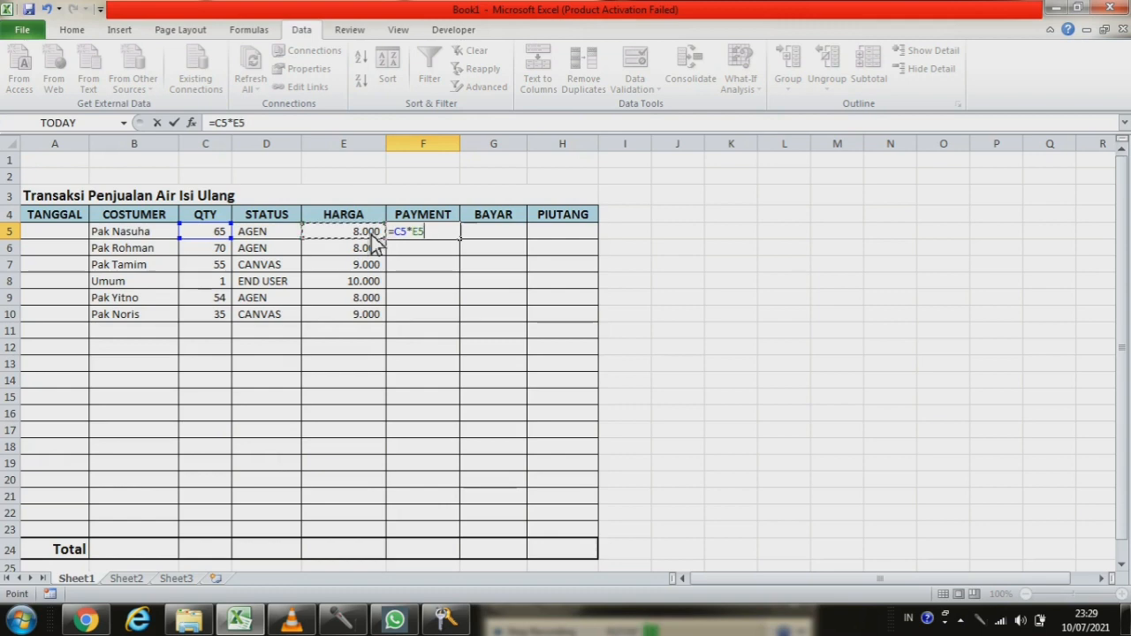
{"action": "key", "text": "Return"}
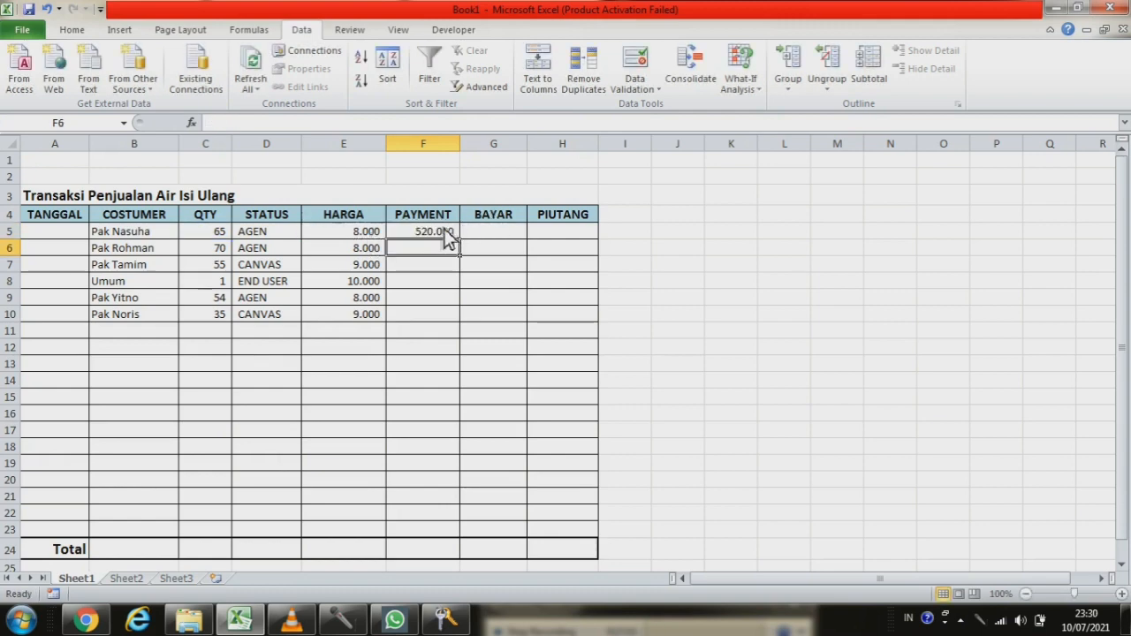
{"action": "left_click", "coordinate": [455, 236]}
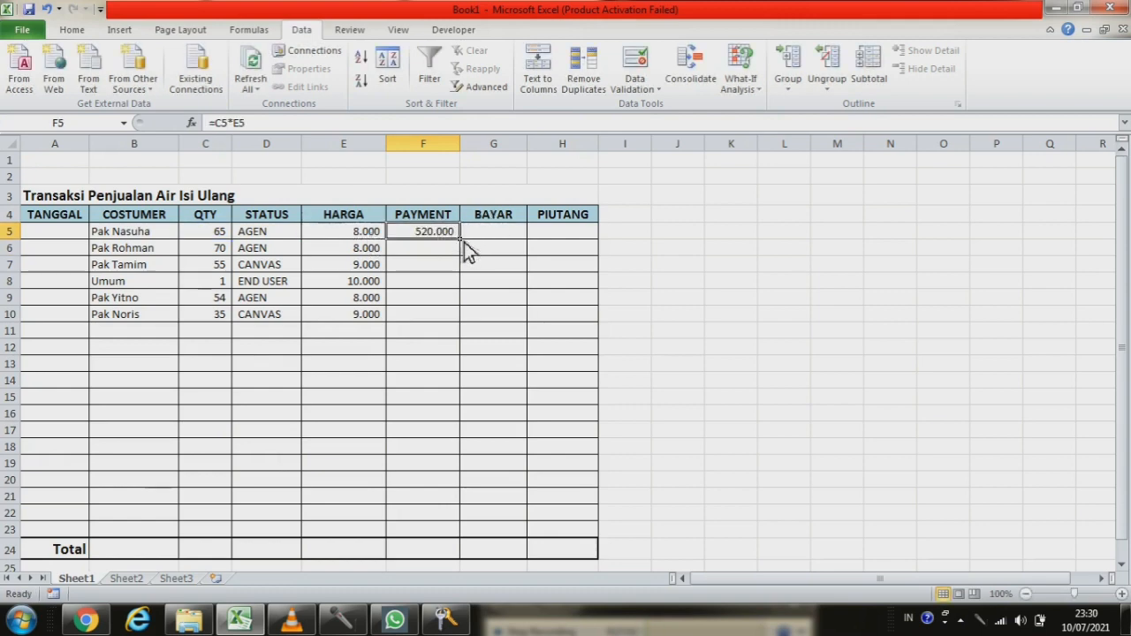
{"action": "left_click_drag", "start_coordinate": [462, 242], "coordinate": [460, 323]}
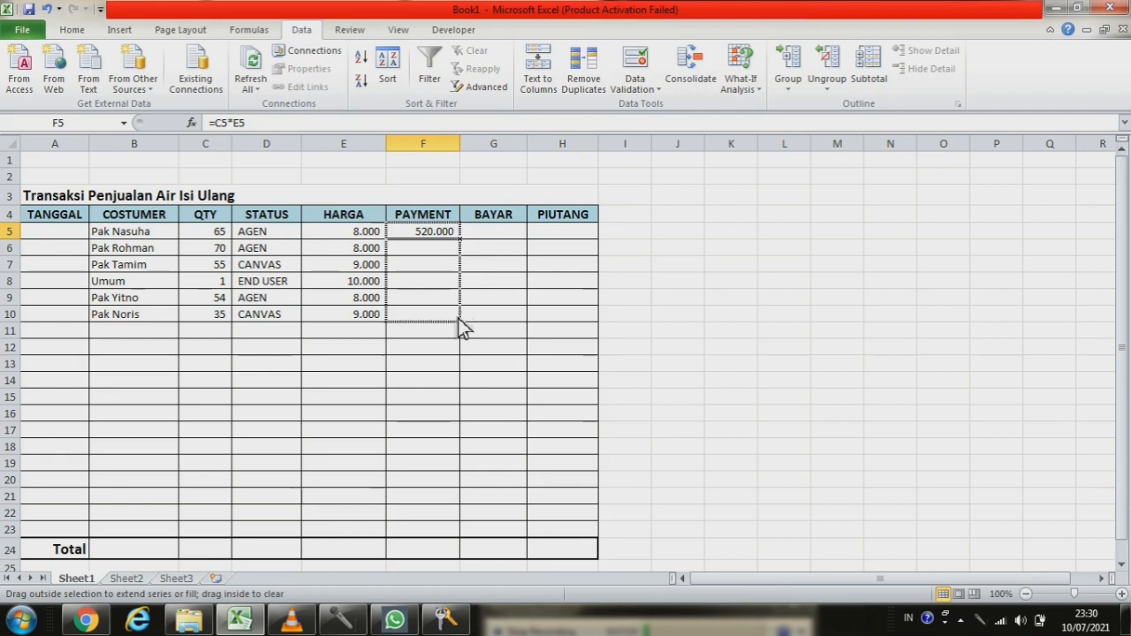
- Enter the formula =F5-G5 in PIUTANG cell H5 and fill it down to H10
{"action": "left_click", "coordinate": [500, 233]}
{"action": "left_click", "coordinate": [581, 235]}
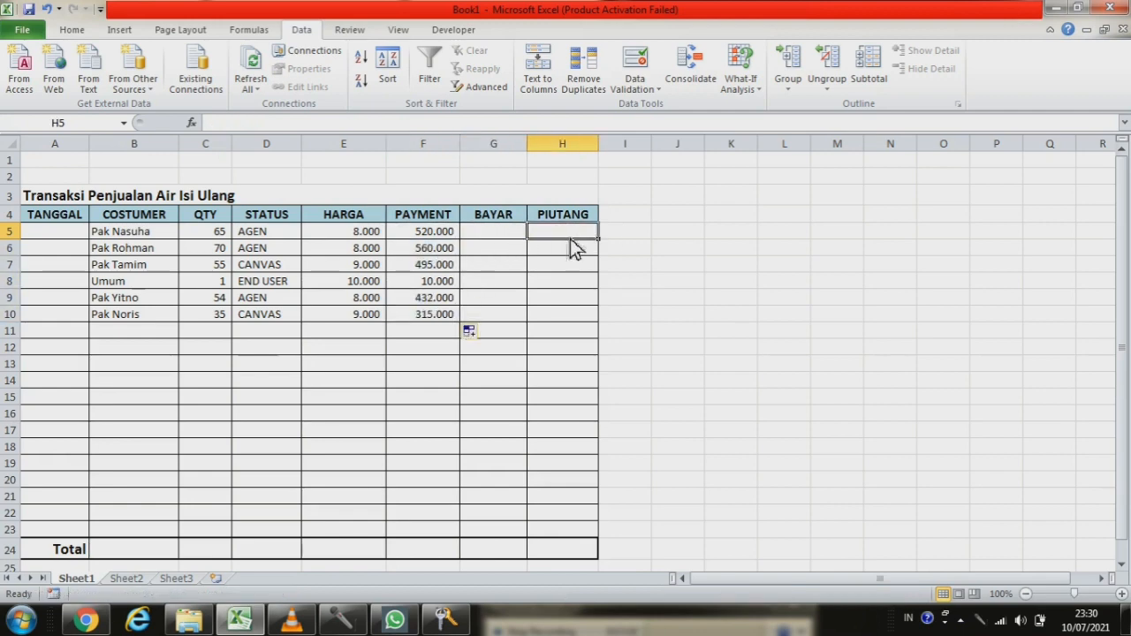
{"action": "type", "text": "="}
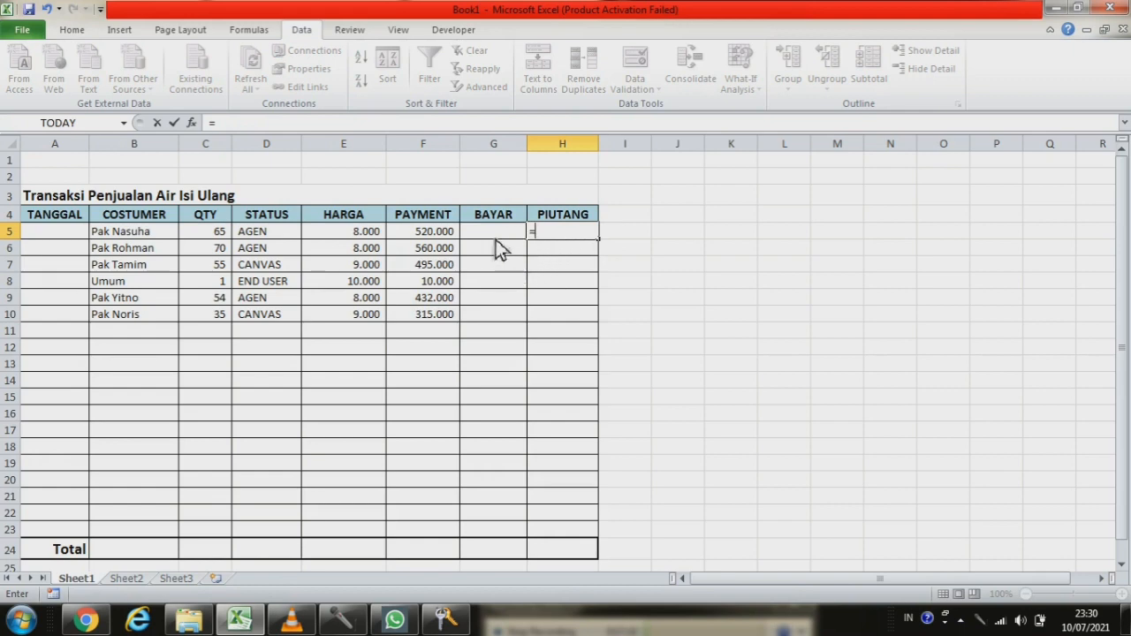
{"action": "left_click", "coordinate": [435, 233]}
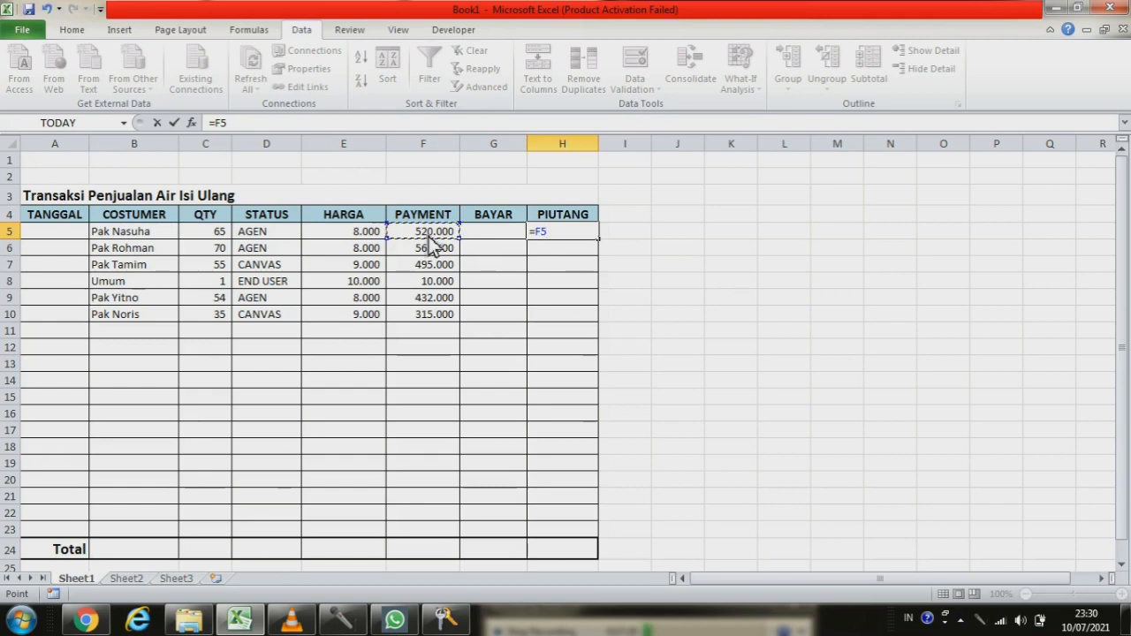
{"action": "type", "text": "-"}
{"action": "left_click", "coordinate": [498, 234]}
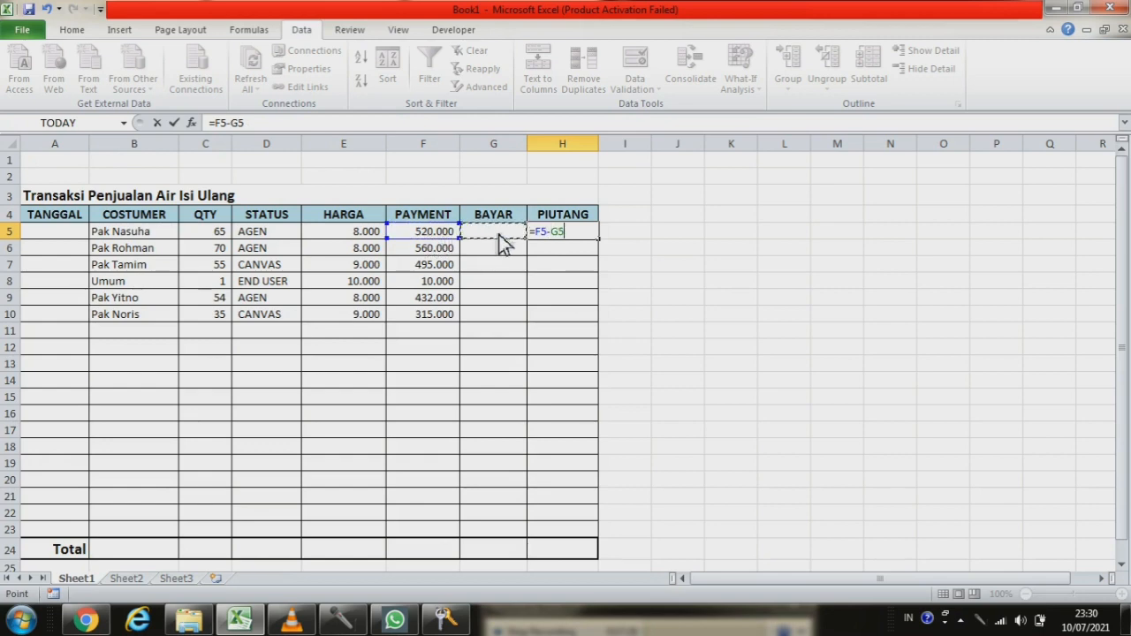
{"action": "key", "text": "Return"}
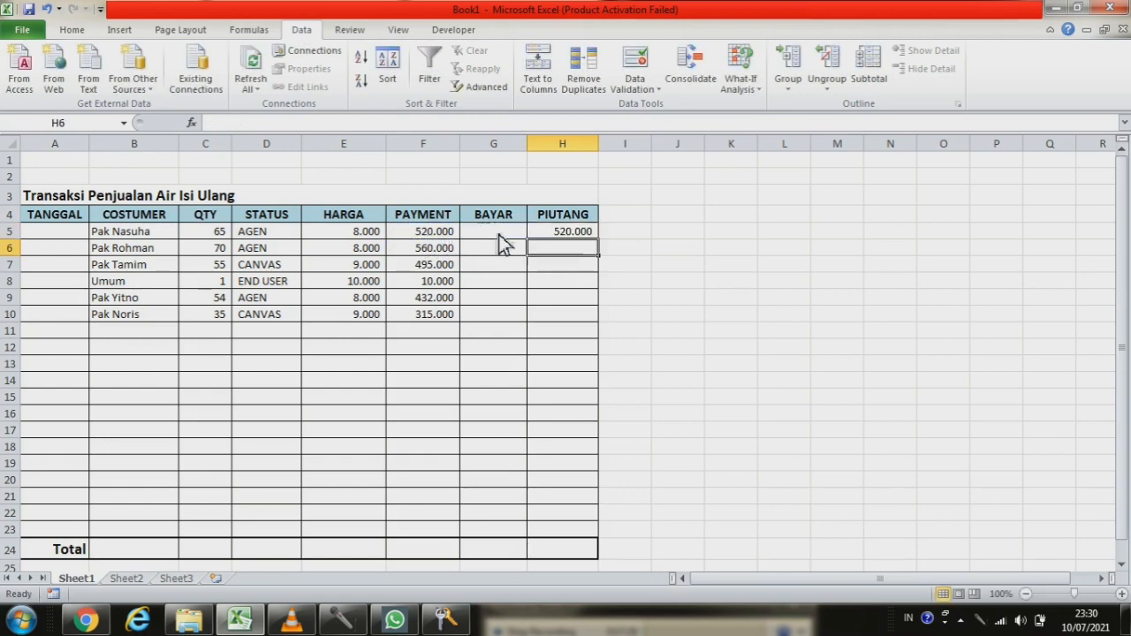
{"action": "left_click", "coordinate": [583, 233]}
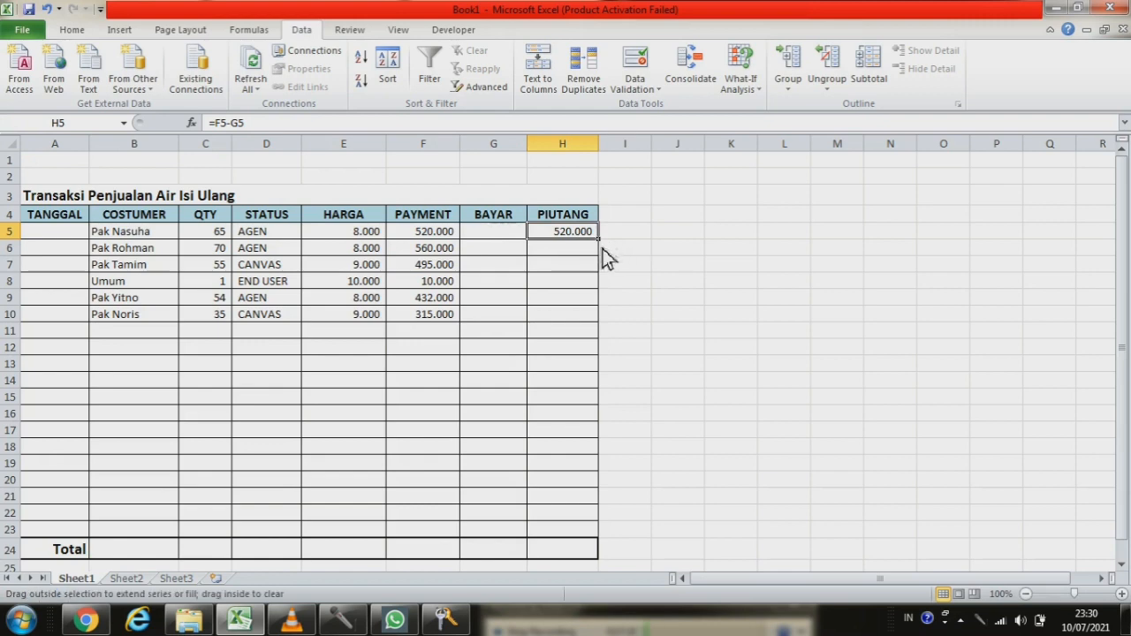
{"action": "left_click_drag", "start_coordinate": [603, 248], "coordinate": [604, 324]}
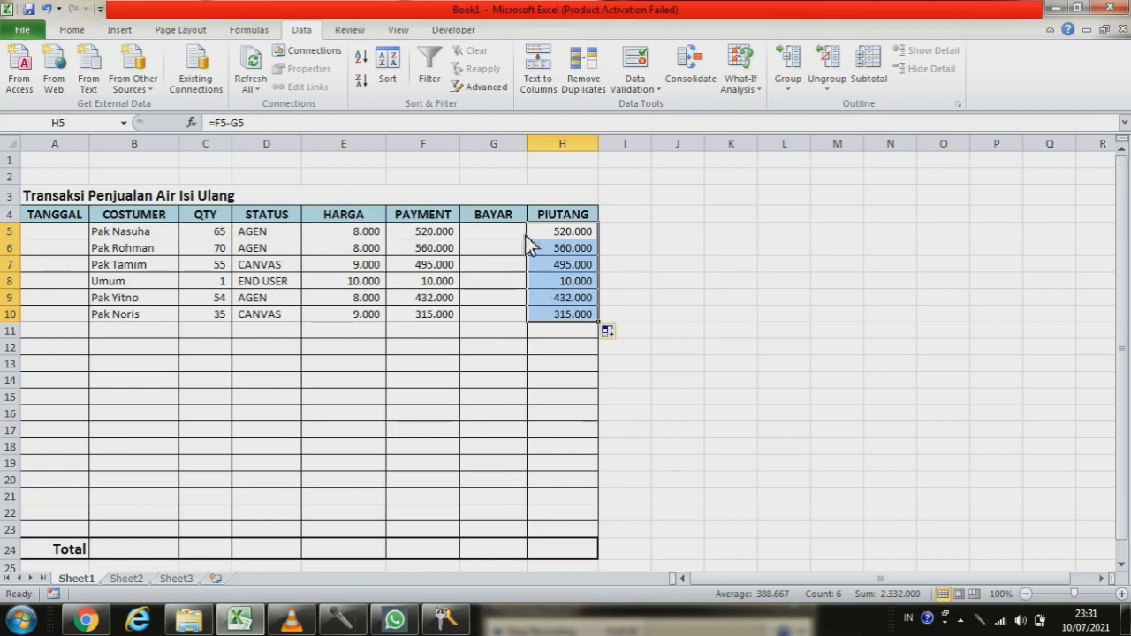
- Enter the paid amounts 500000 and 460000 in BAYAR cells G5 and G6
{"action": "left_click", "coordinate": [498, 236]}
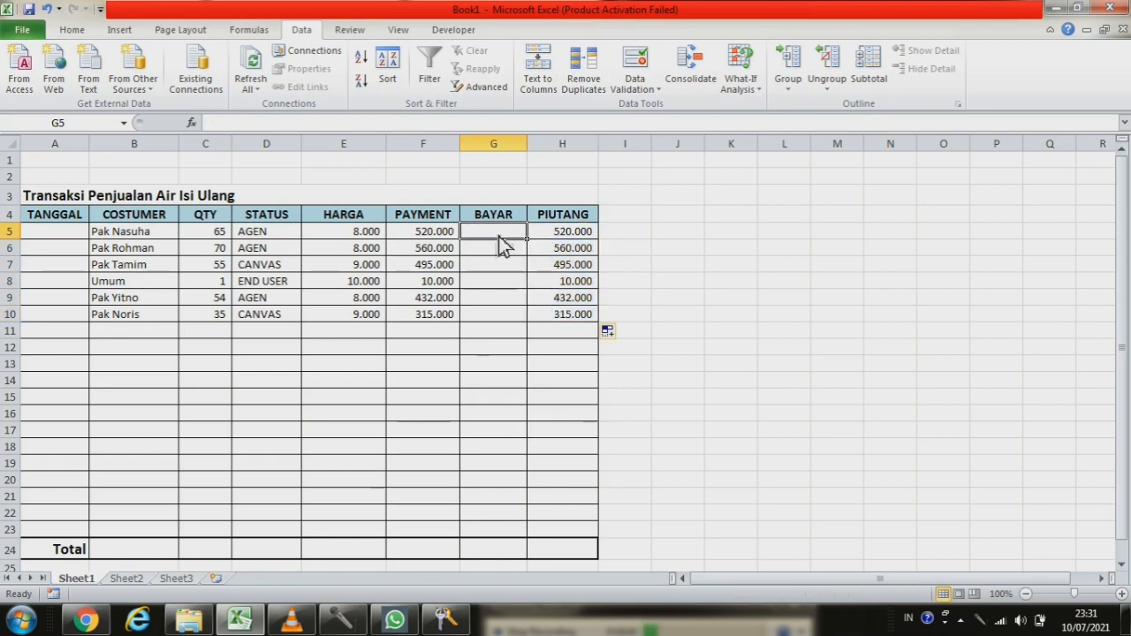
{"action": "type", "text": "5"}
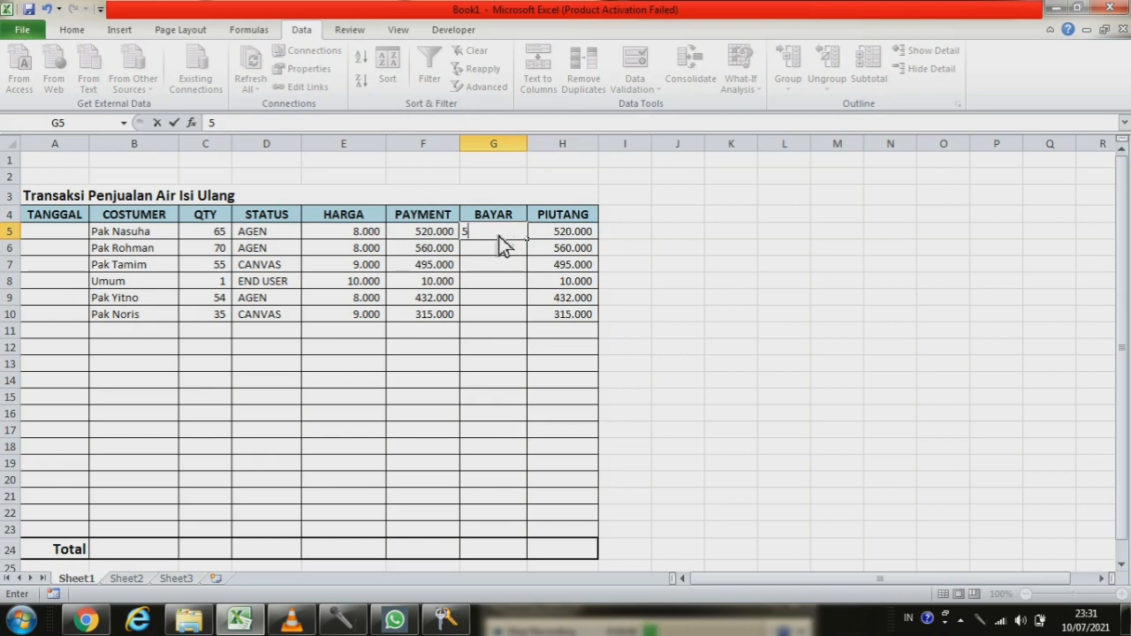
{"action": "type", "text": "00.000"}
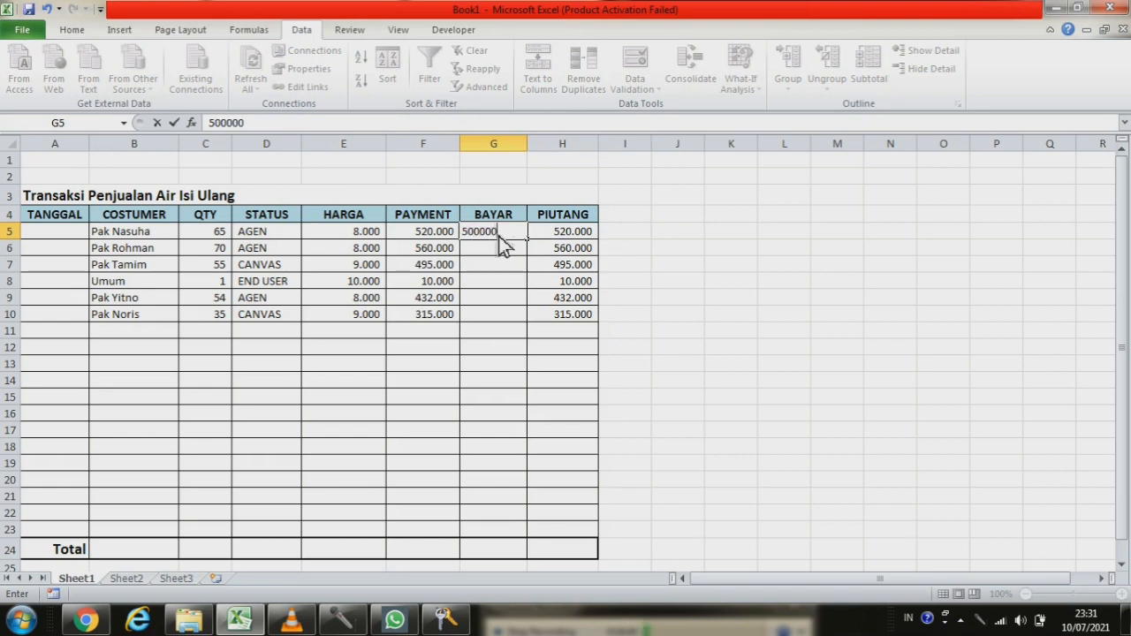
{"action": "key", "text": "Return"}
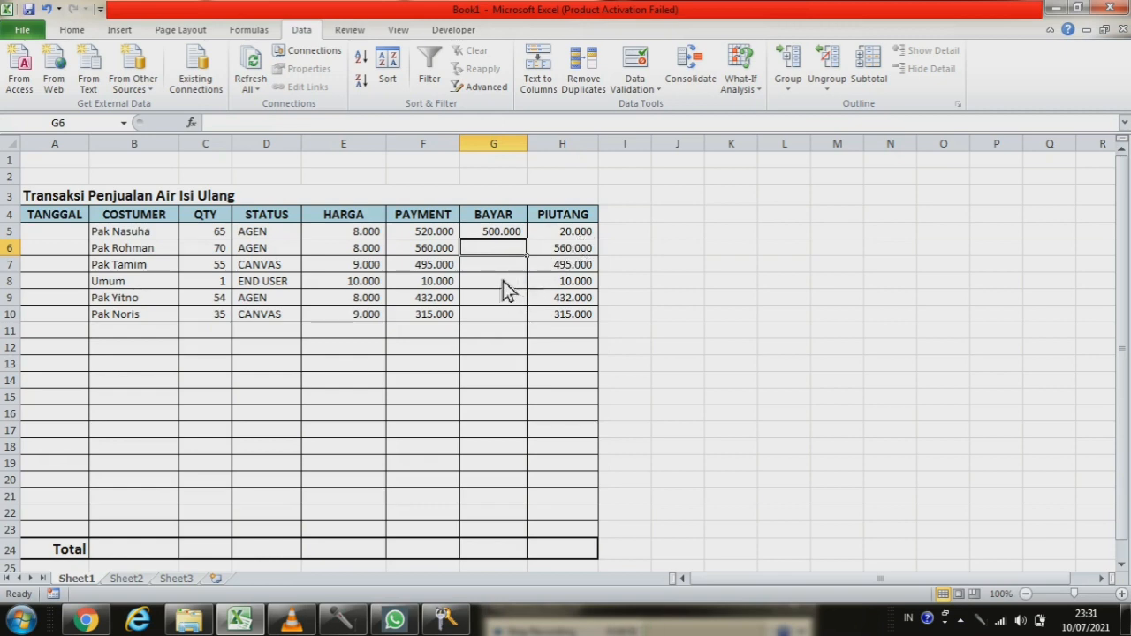
{"action": "type", "text": "4"}
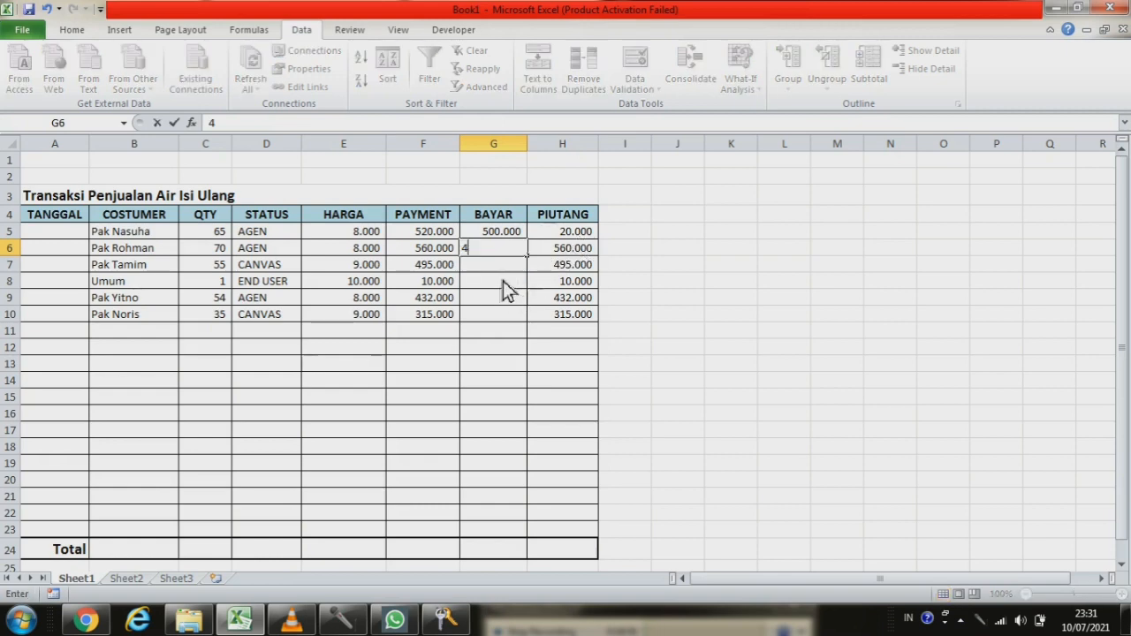
{"action": "type", "text": "60000"}
{"action": "key", "text": "Return"}
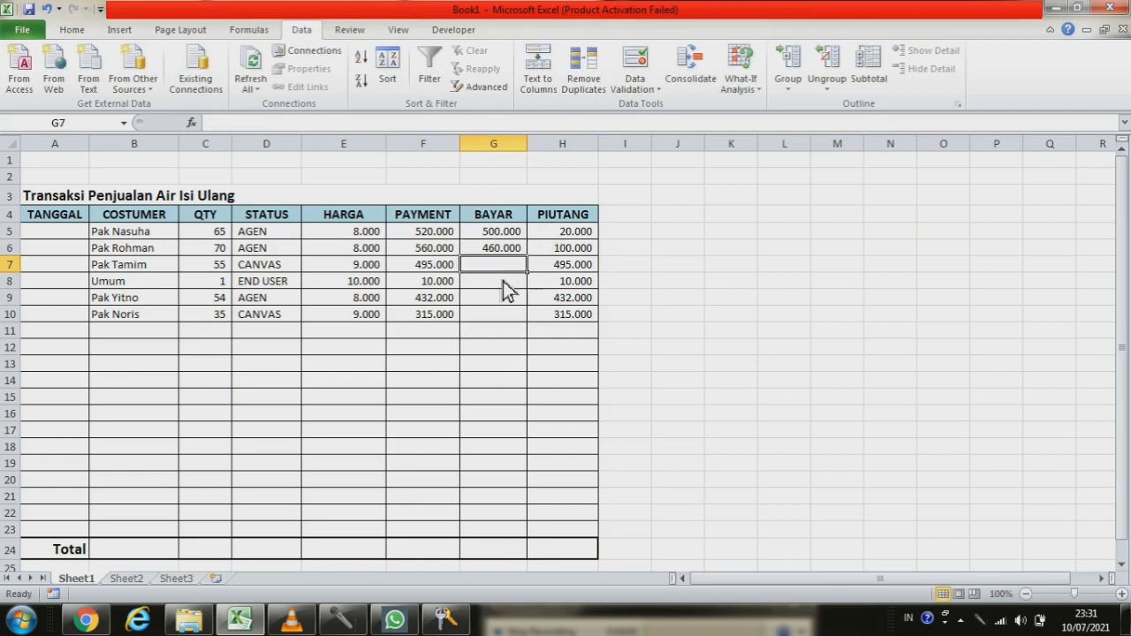